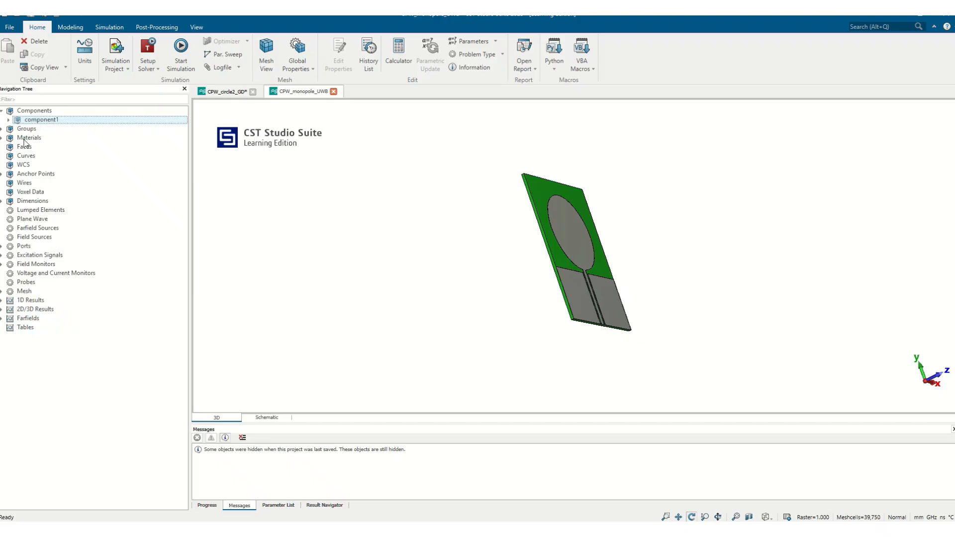
# Create a copy of component1 rotated 180 degrees about Y around its shape center, deleting current and parametric results.
pyautogui.click(7, 120)
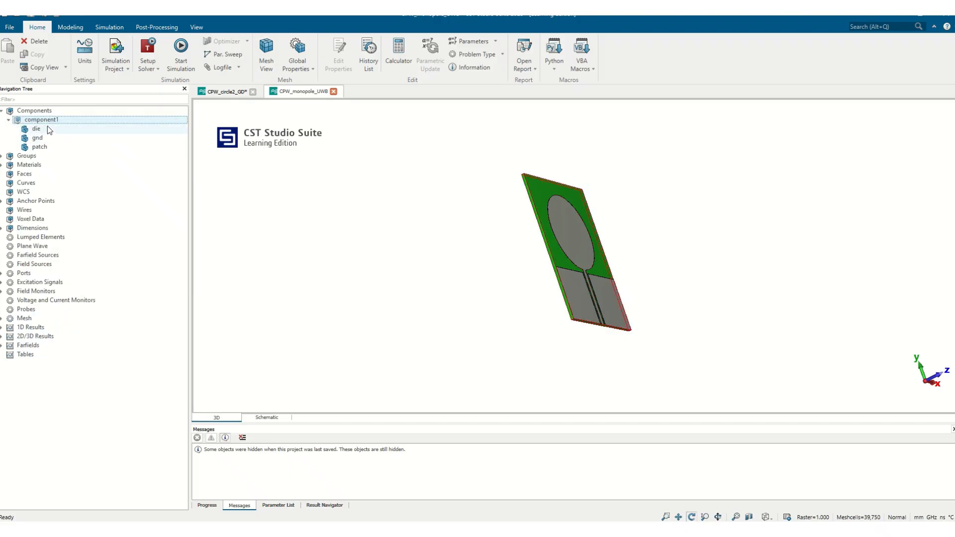
pyautogui.rightClick(55, 121)
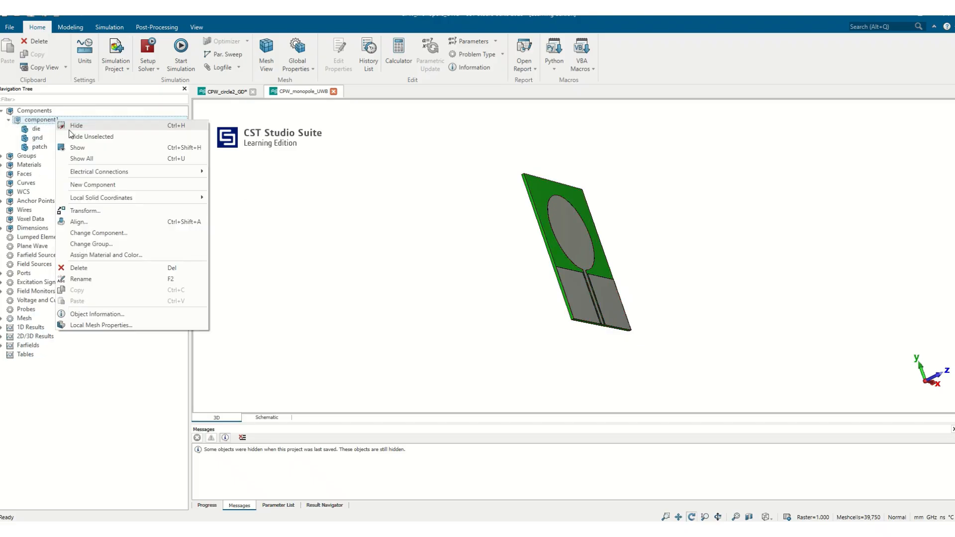
pyautogui.click(85, 211)
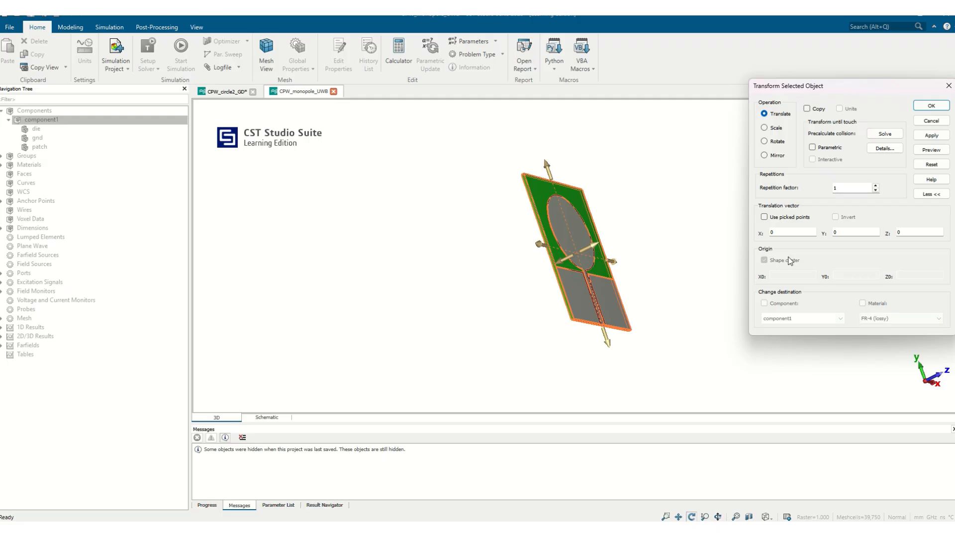
pyautogui.click(806, 109)
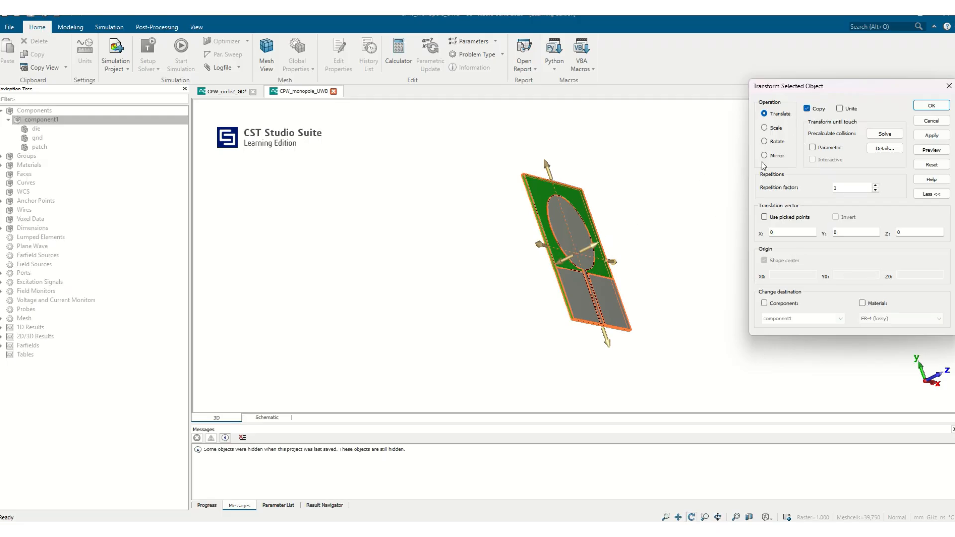
pyautogui.click(769, 142)
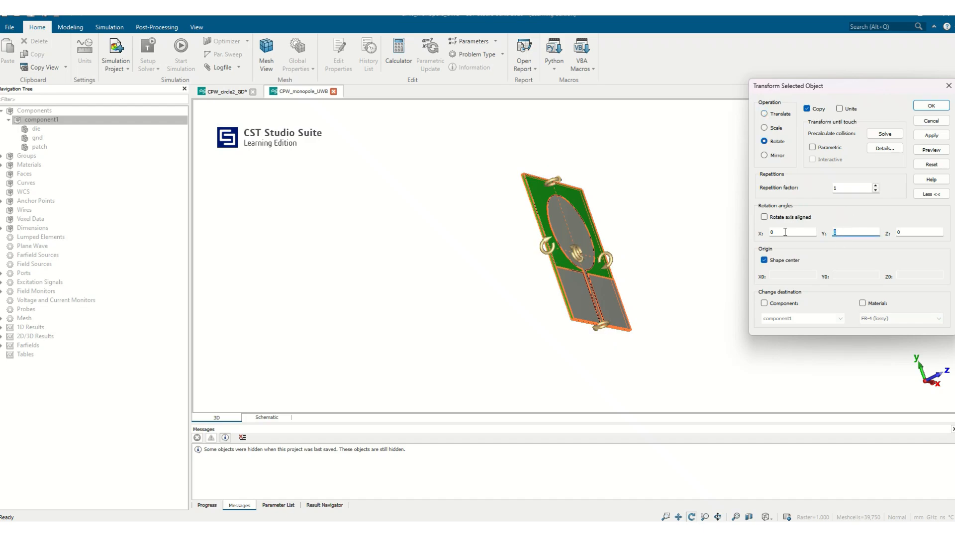
pyautogui.write('180')
pyautogui.click(931, 150)
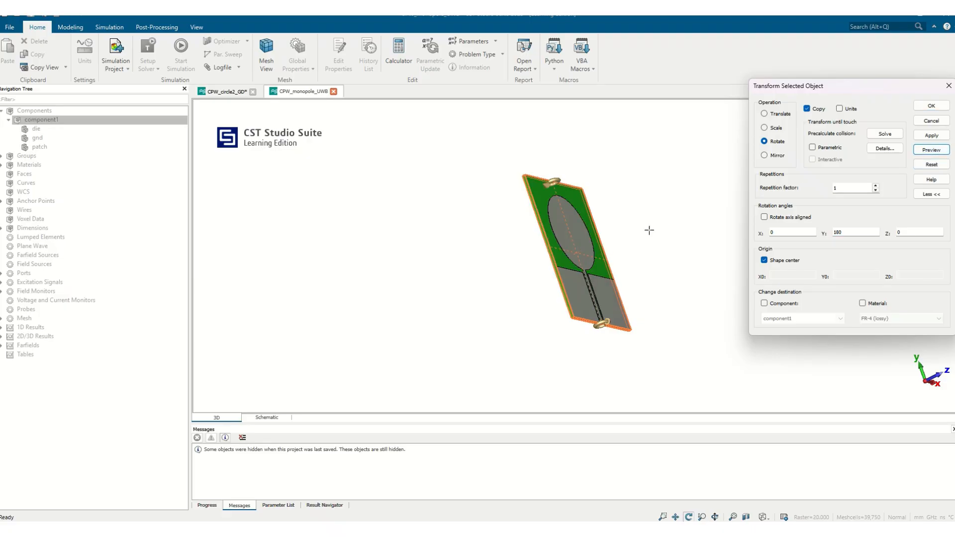
pyautogui.click(931, 105)
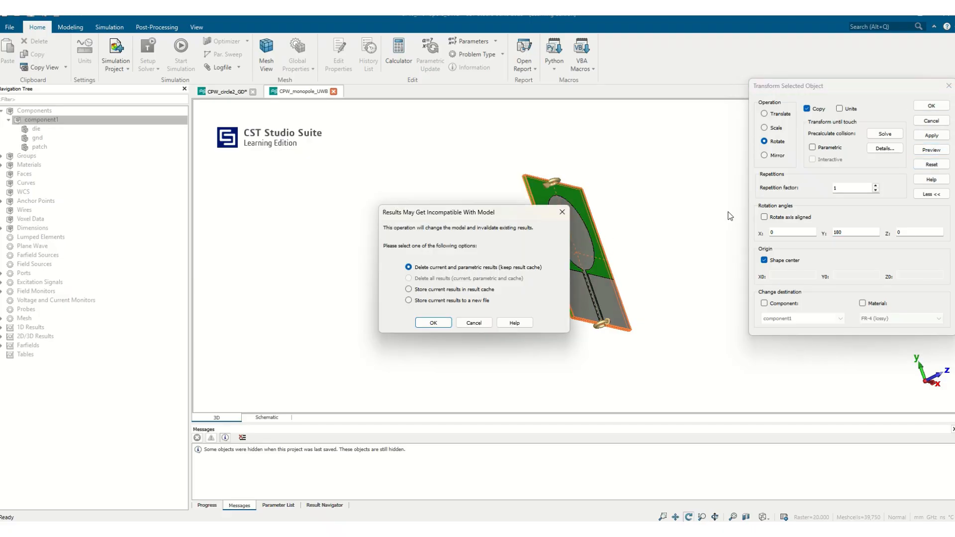
pyautogui.click(432, 320)
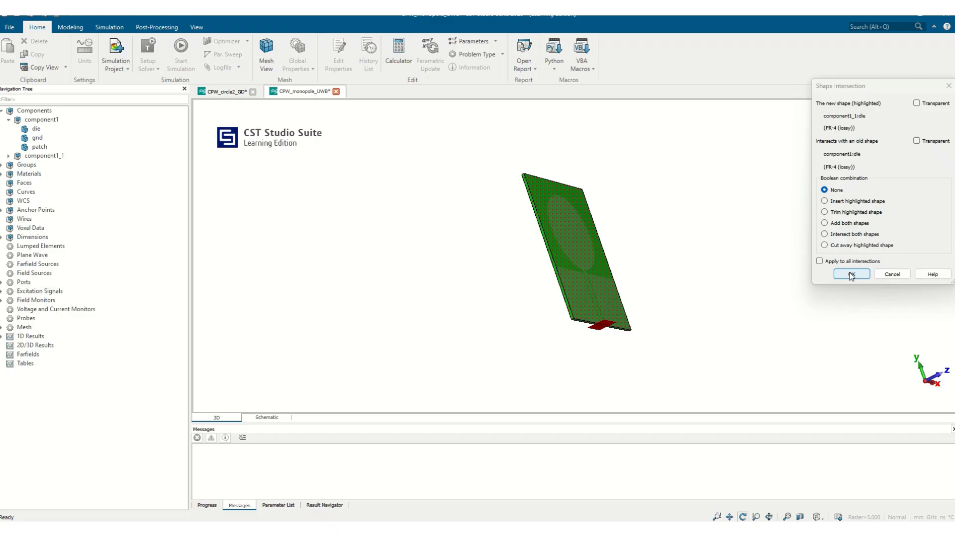
# Resolve the shape intersections with no Boolean combination, applying the choice to all intersections.
pyautogui.click(850, 274)
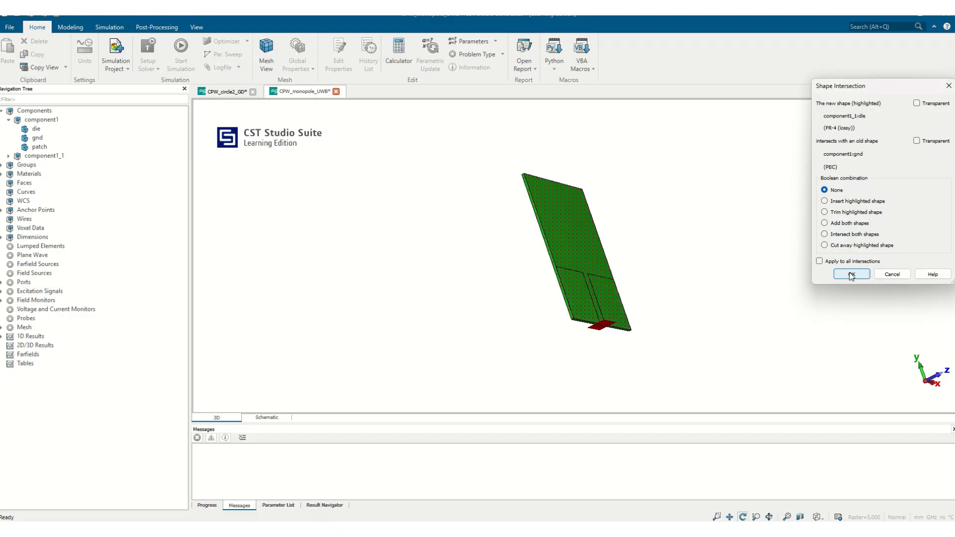
pyautogui.click(819, 261)
pyautogui.click(851, 275)
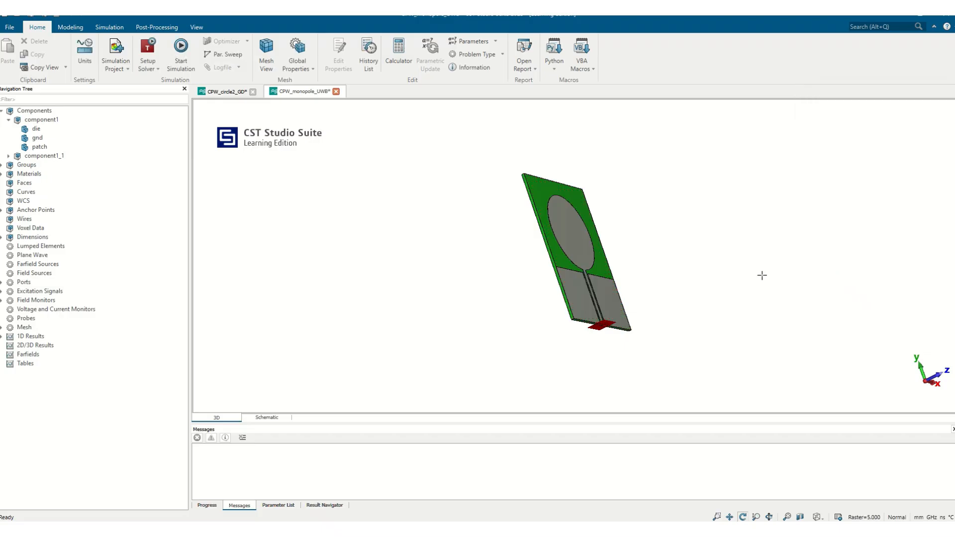
pyautogui.moveTo(761, 273)
pyautogui.mouseDown()
pyautogui.moveTo(697, 274)
pyautogui.moveTo(731, 275)
pyautogui.moveTo(658, 320)
pyautogui.moveTo(763, 315)
pyautogui.moveTo(760, 285)
pyautogui.mouseUp()
pyautogui.click(83, 158)
pyautogui.rightClick(83, 158)
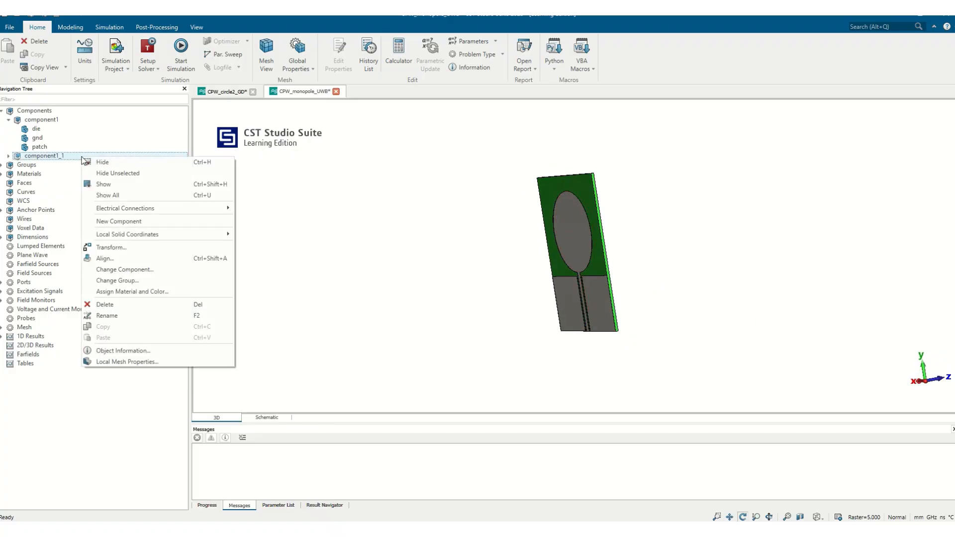
pyautogui.click(133, 249)
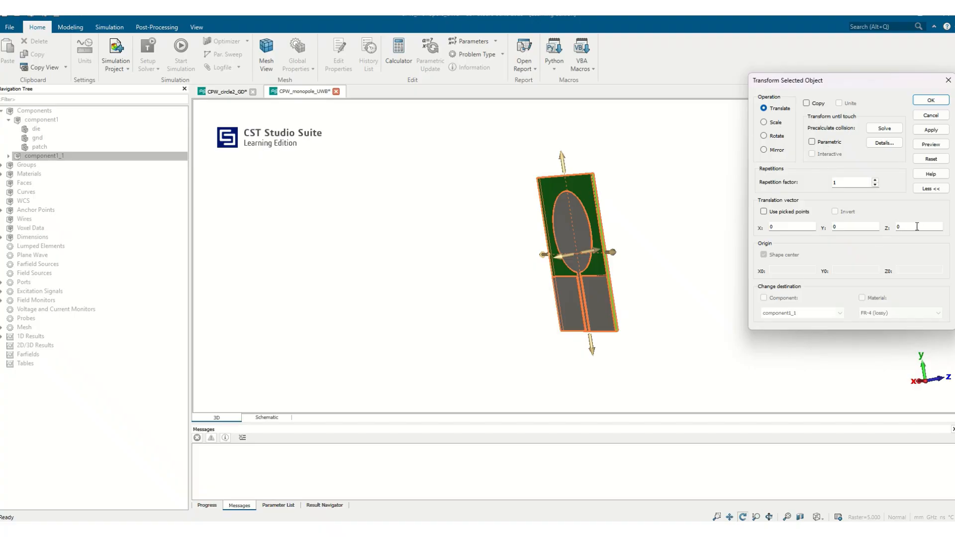
pyautogui.write('220')
pyautogui.click(930, 144)
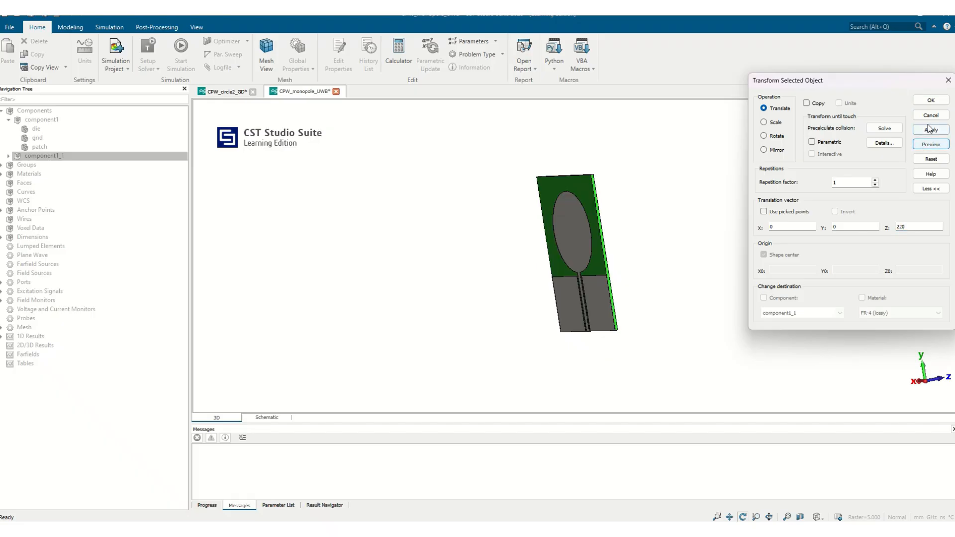
pyautogui.scroll(-4, 661, 284)
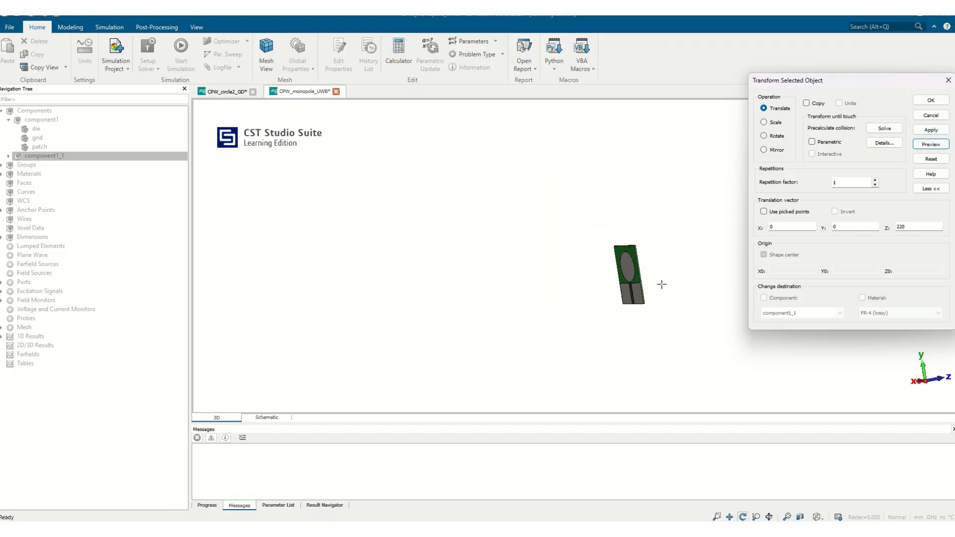
pyautogui.moveTo(896, 85); pyautogui.dragTo(864, 96)
pyautogui.scroll(-5, 537, 300)
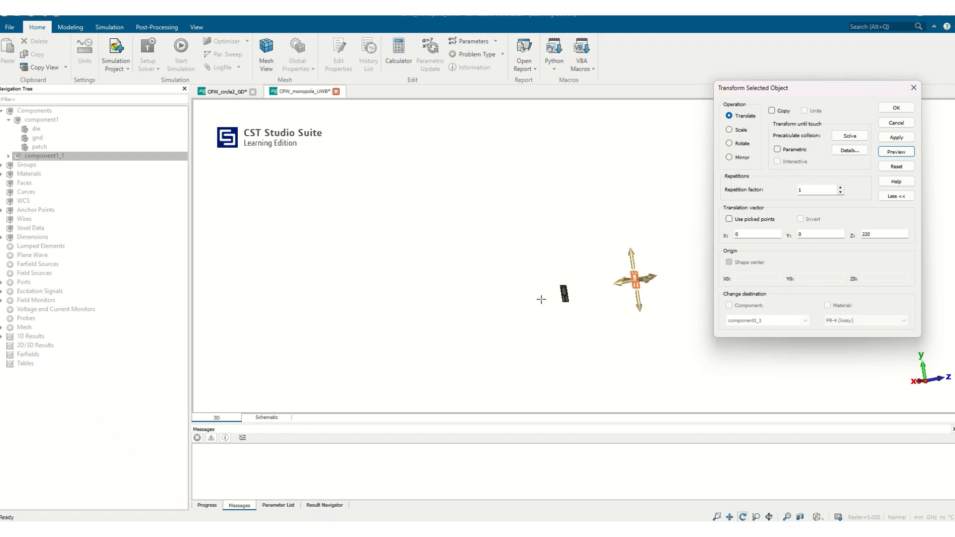
pyautogui.moveTo(598, 300); pyautogui.dragTo(385, 357)
pyautogui.click(896, 123)
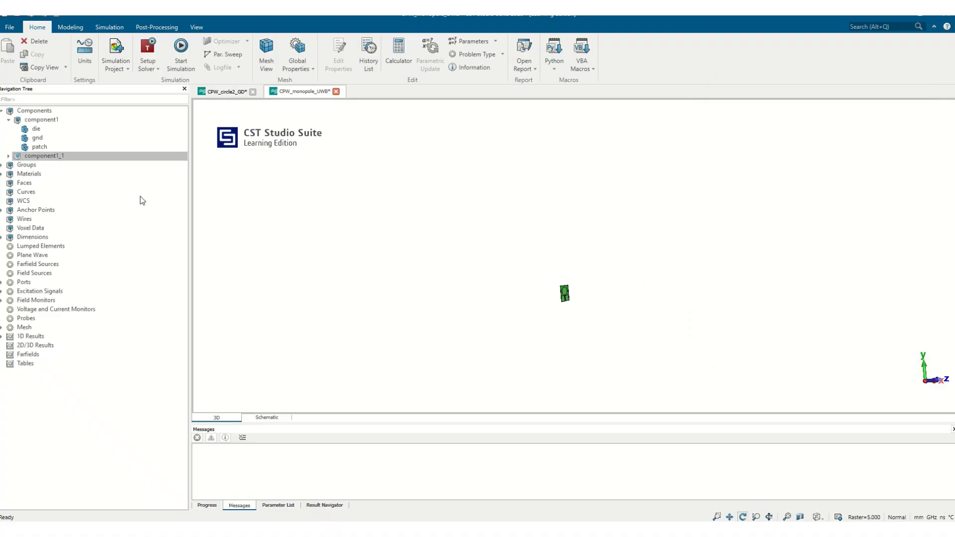
# Translate component1_1 by 220 along the Z axis.
pyautogui.moveTo(49, 121); pyautogui.dragTo(70, 127)
pyautogui.moveTo(599, 259); pyautogui.dragTo(684, 311)
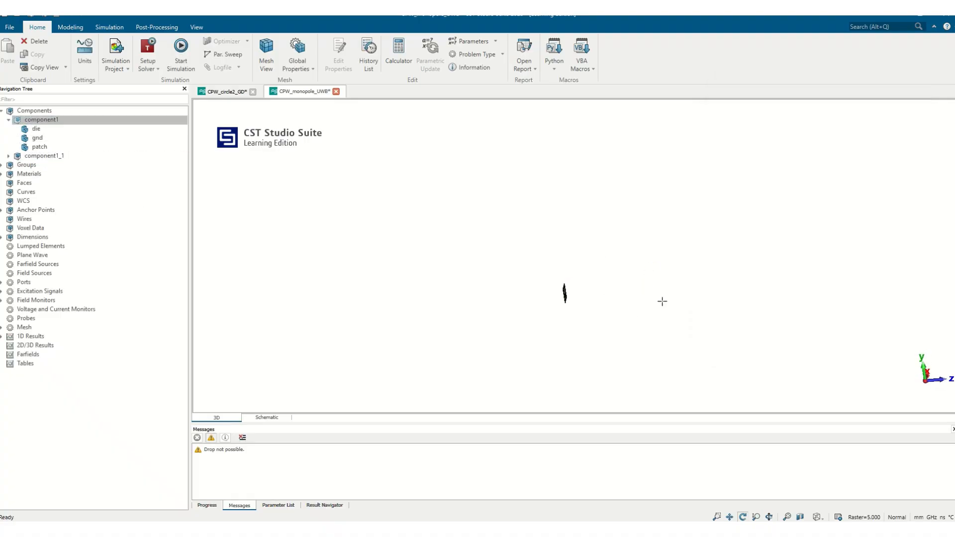
pyautogui.scroll(5, 660, 300)
pyautogui.moveTo(604, 282); pyautogui.dragTo(411, 274)
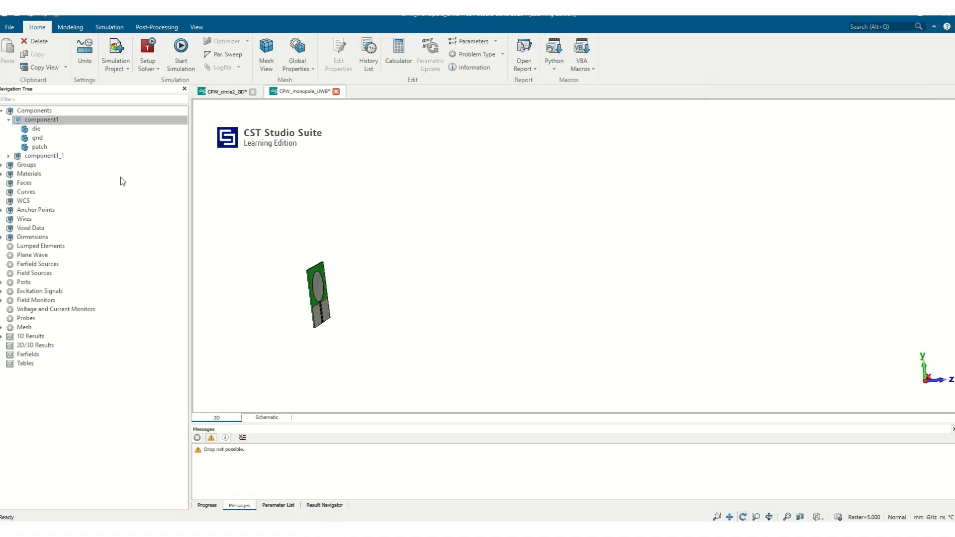
pyautogui.click(39, 157)
pyautogui.rightClick(40, 157)
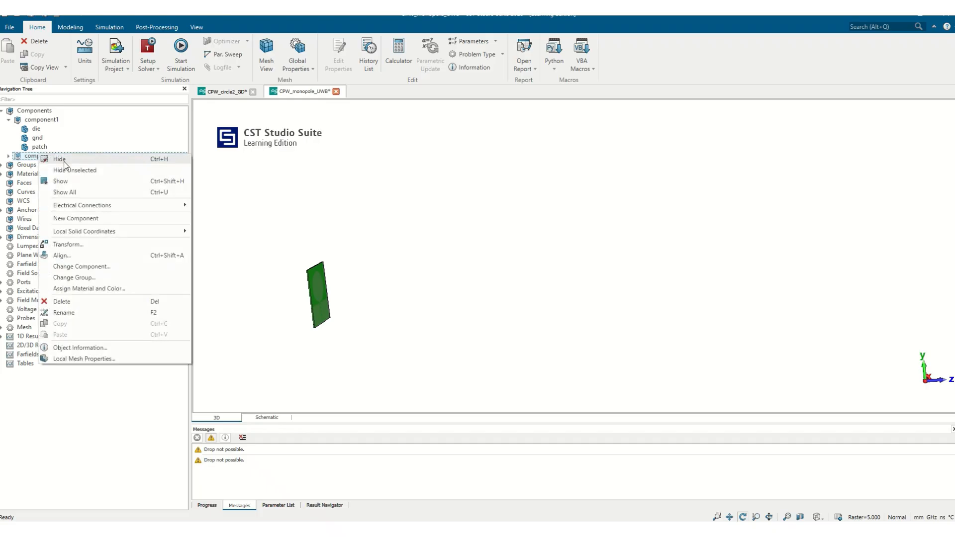
pyautogui.click(76, 246)
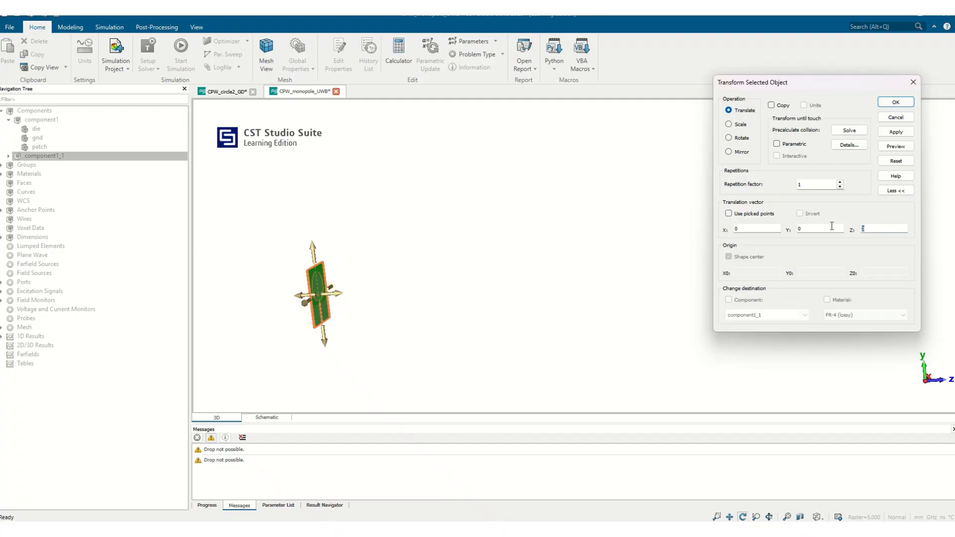
pyautogui.click(895, 103)
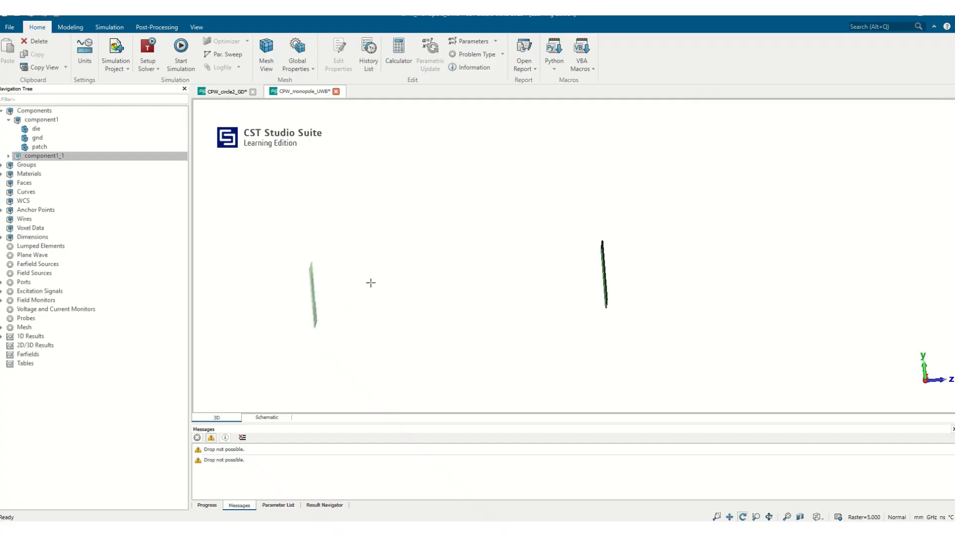
# Examine the placement and facing of the original and copied antennas from several angles.
pyautogui.click(89, 120)
pyautogui.moveTo(687, 274); pyautogui.dragTo(572, 277)
pyautogui.click(166, 158)
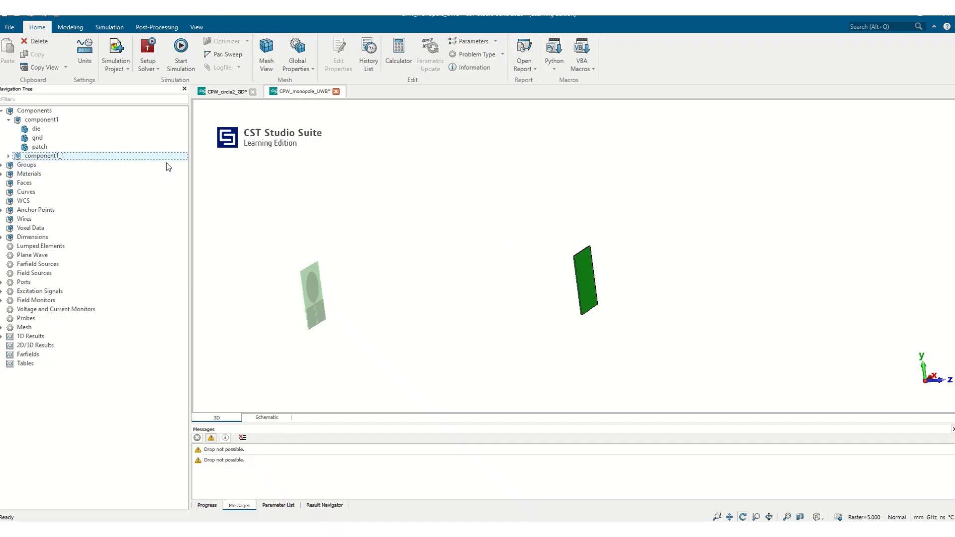
pyautogui.moveTo(714, 270); pyautogui.dragTo(601, 249)
pyautogui.click(69, 110)
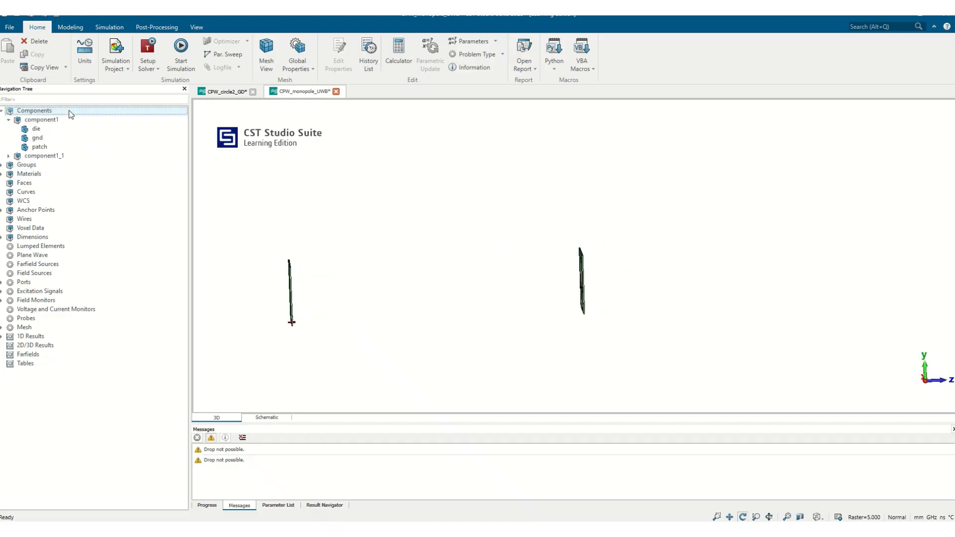
pyautogui.moveTo(736, 293); pyautogui.dragTo(592, 276)
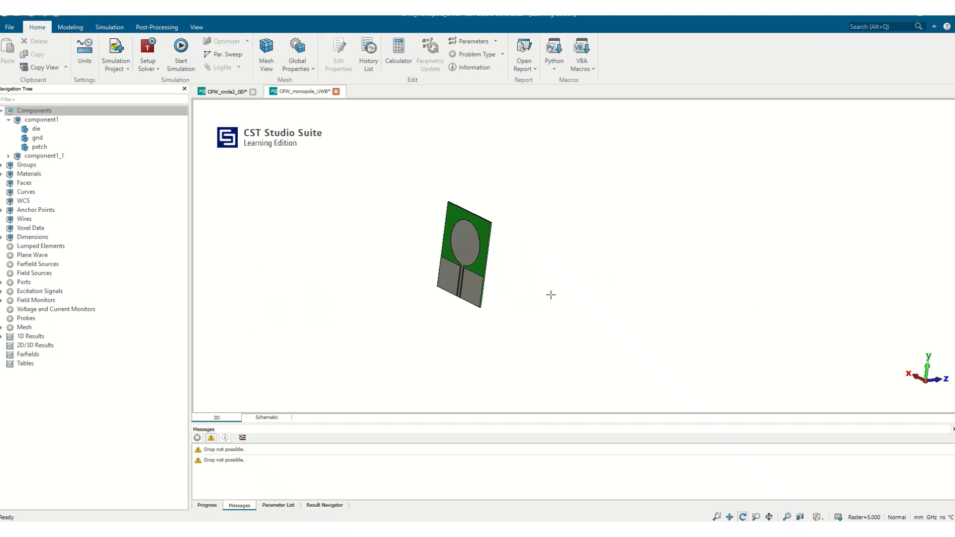
pyautogui.click(458, 302)
pyautogui.moveTo(538, 295); pyautogui.dragTo(911, 242)
pyautogui.press('space')
pyautogui.moveTo(681, 299); pyautogui.dragTo(648, 307)
pyautogui.press('space')
# Pick the two ground-plane corners on either side of the feed line at the copied antenna's lower edge.
pyautogui.scroll(1, 706, 315)
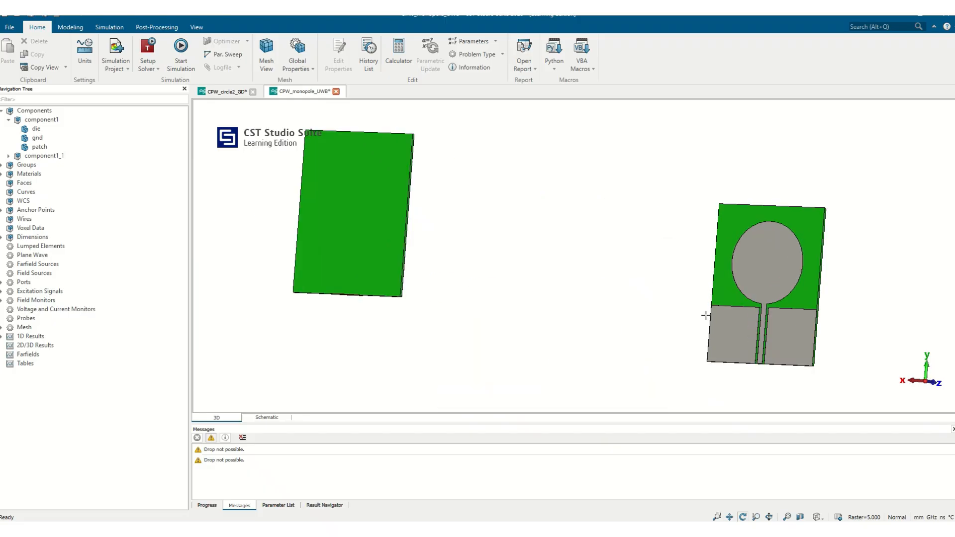
pyautogui.scroll(2, 705, 316)
pyautogui.scroll(5, 789, 379)
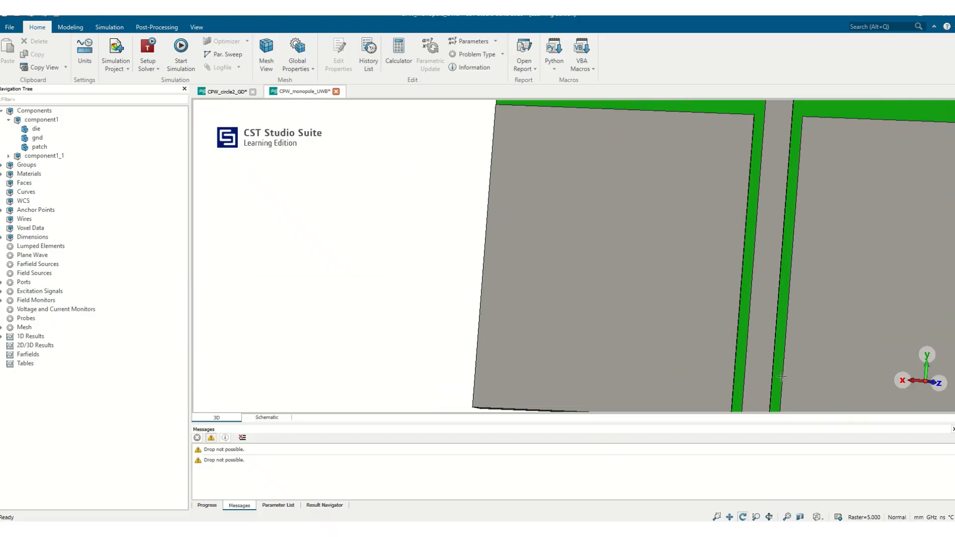
pyautogui.moveTo(735, 375)
pyautogui.mouseDown()
pyautogui.moveTo(738, 363)
pyautogui.moveTo(742, 375)
pyautogui.mouseUp()
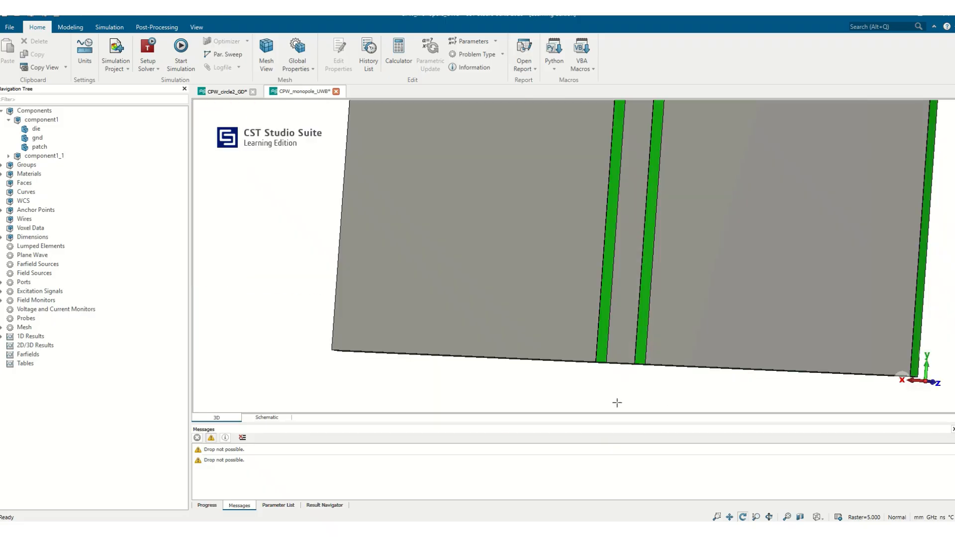
pyautogui.press('p')
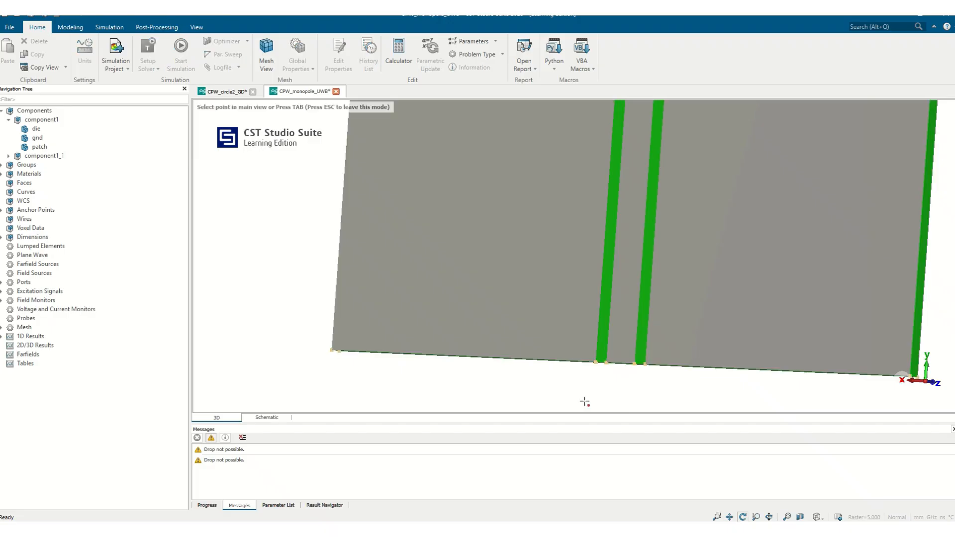
pyautogui.click(596, 362)
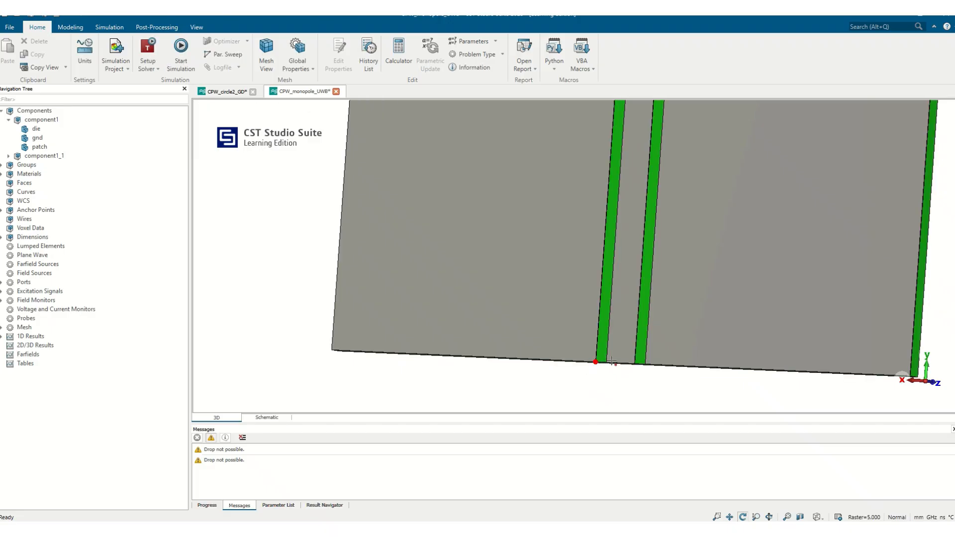
pyautogui.click(646, 365)
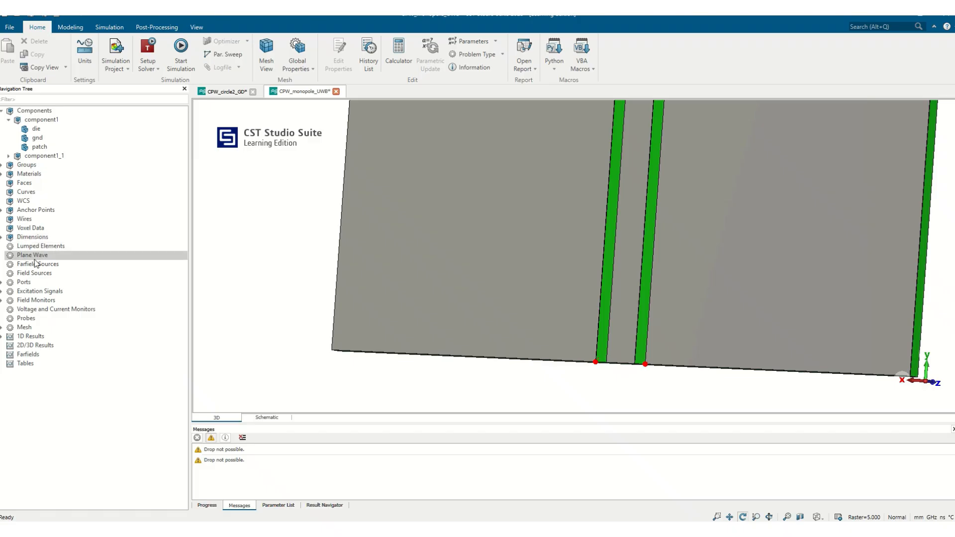
# Start a waveguide port from the picked corners and extend its X range by 3 on both sides.
pyautogui.rightClick(38, 280)
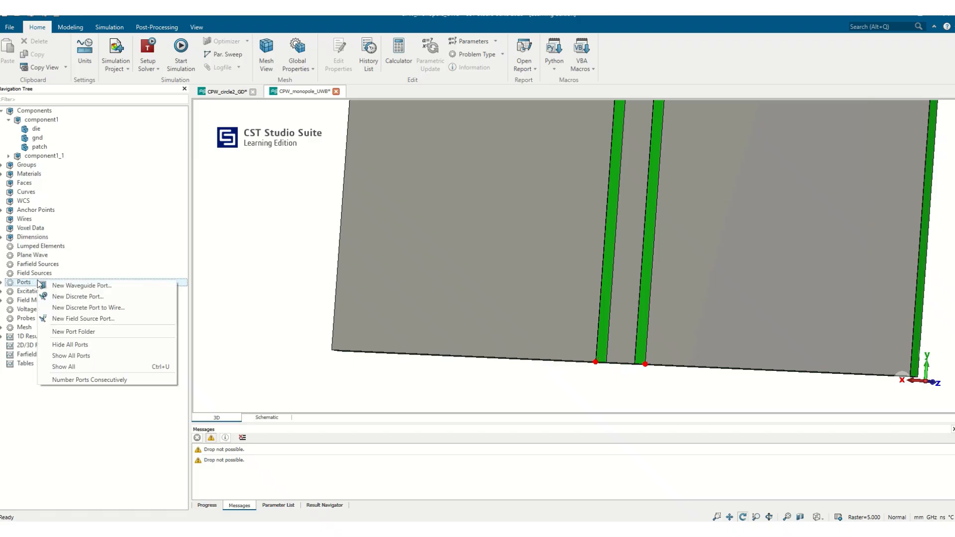
pyautogui.click(69, 286)
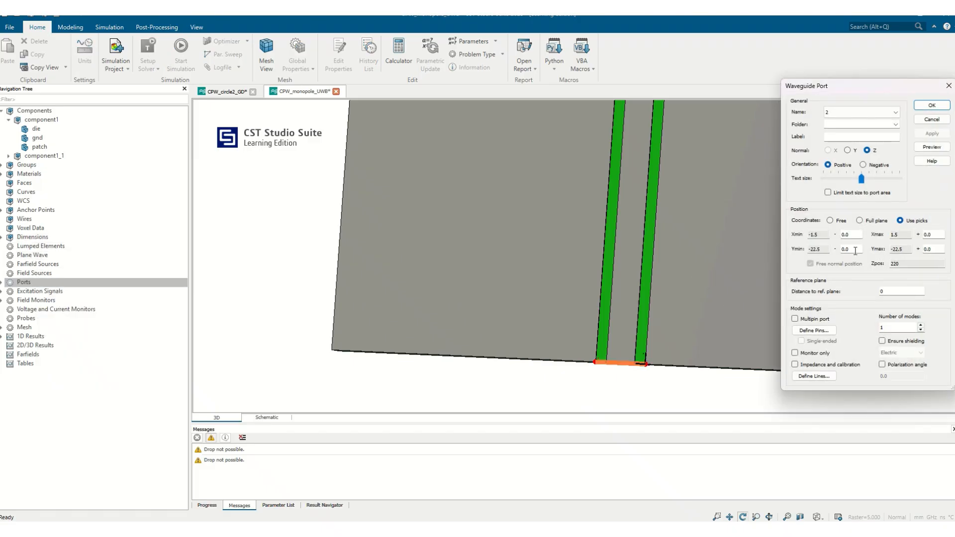
pyautogui.write('3')
pyautogui.doubleClick(939, 234)
pyautogui.write('3')
# Set the port normal to Y and extend its Z range by 2.5 at Zmin and 2.5+.8 at Zmax.
pyautogui.doubleClick(859, 249)
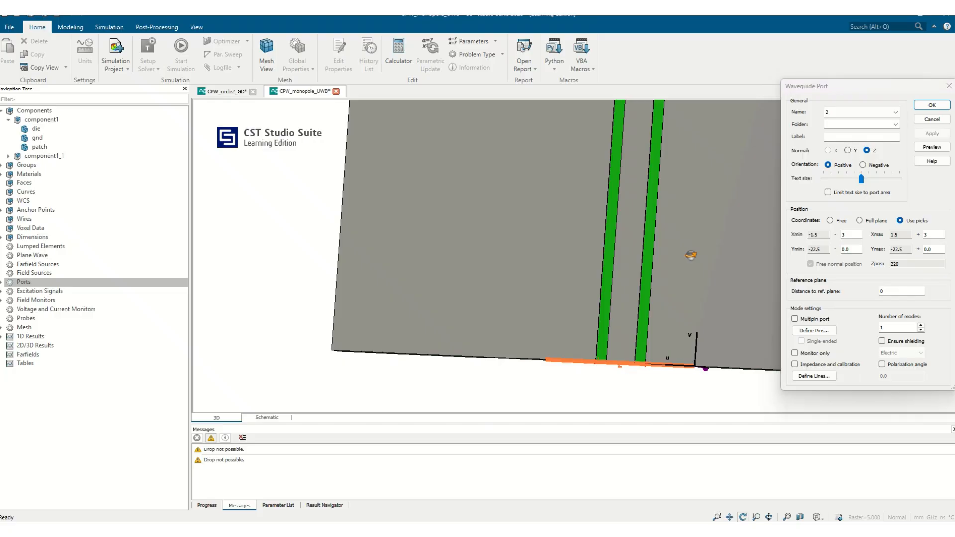
pyautogui.scroll(5, 688, 256)
pyautogui.scroll(-3, 698, 257)
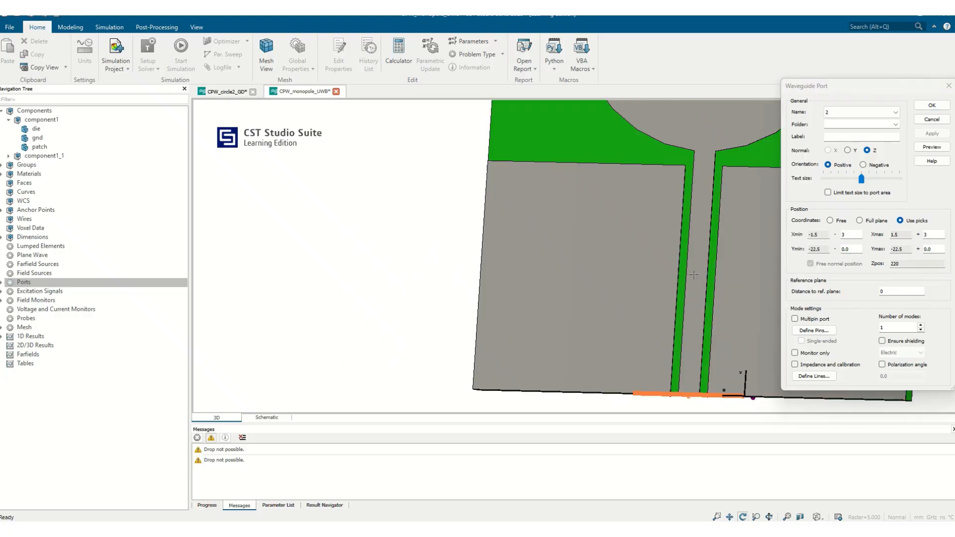
pyautogui.click(849, 150)
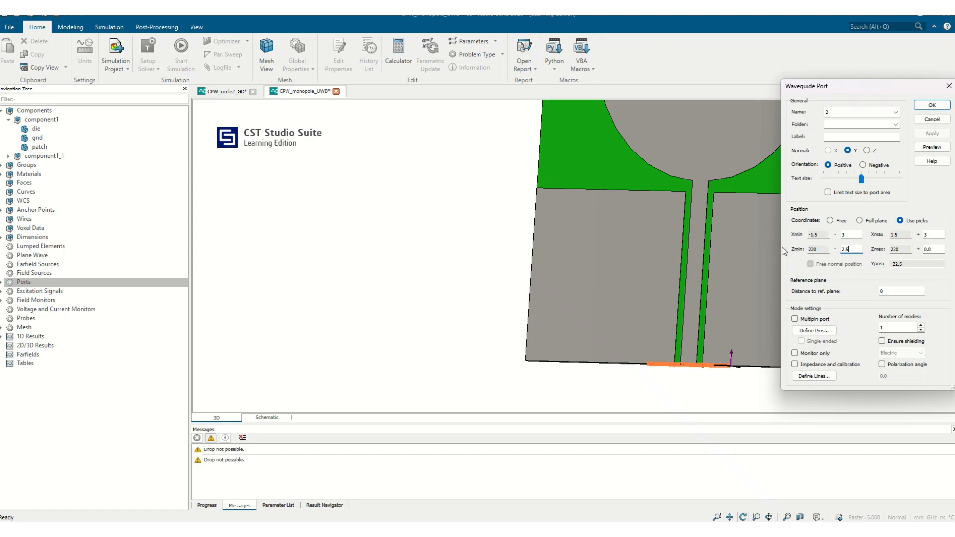
pyautogui.write('+.8')
pyautogui.press('BackSpace')
pyautogui.moveTo(941, 249); pyautogui.dragTo(836, 211)
pyautogui.write('2.5+.8')
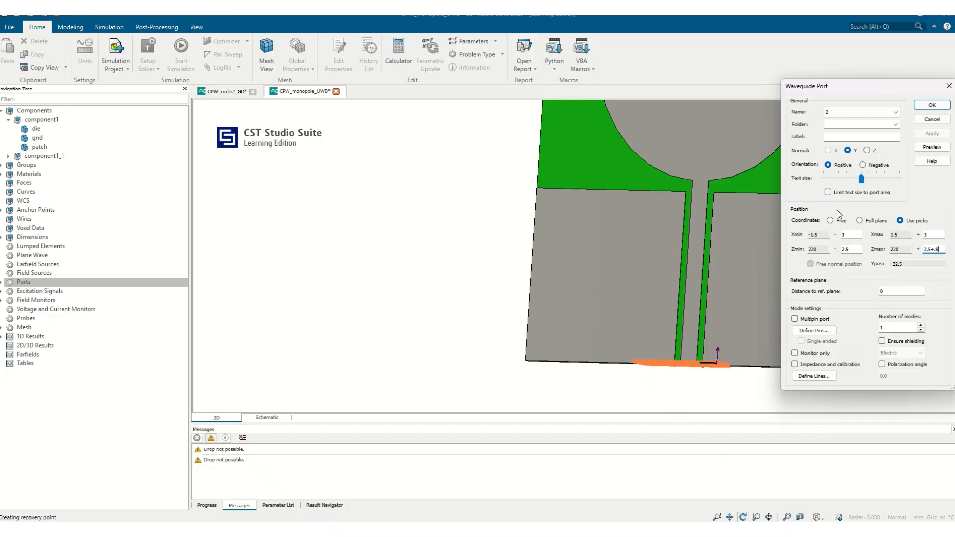
# Preview the waveguide port at the copied antenna's feed edge, check its coverage, and create port 2.
pyautogui.click(930, 149)
pyautogui.moveTo(692, 352); pyautogui.dragTo(664, 315)
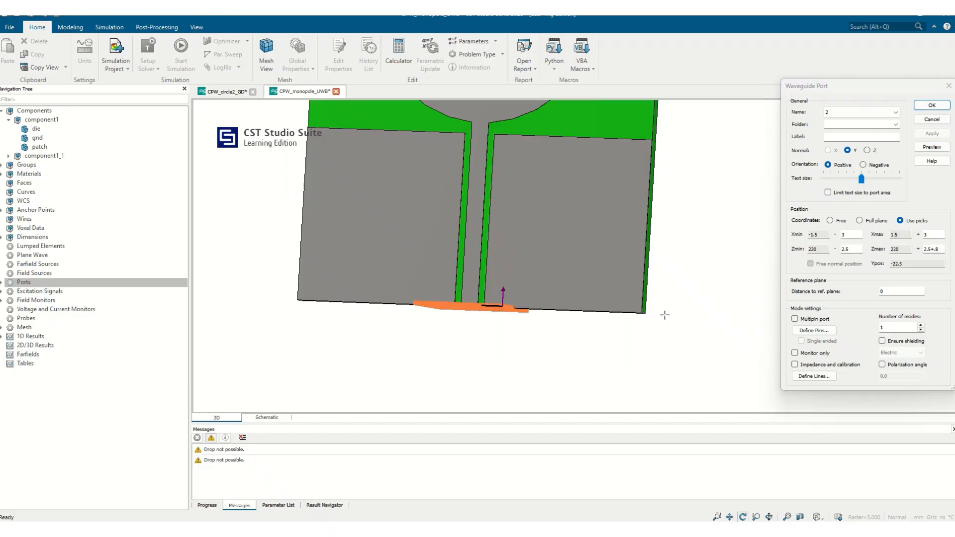
pyautogui.moveTo(508, 295); pyautogui.dragTo(513, 299)
pyautogui.moveTo(427, 214); pyautogui.dragTo(407, 128)
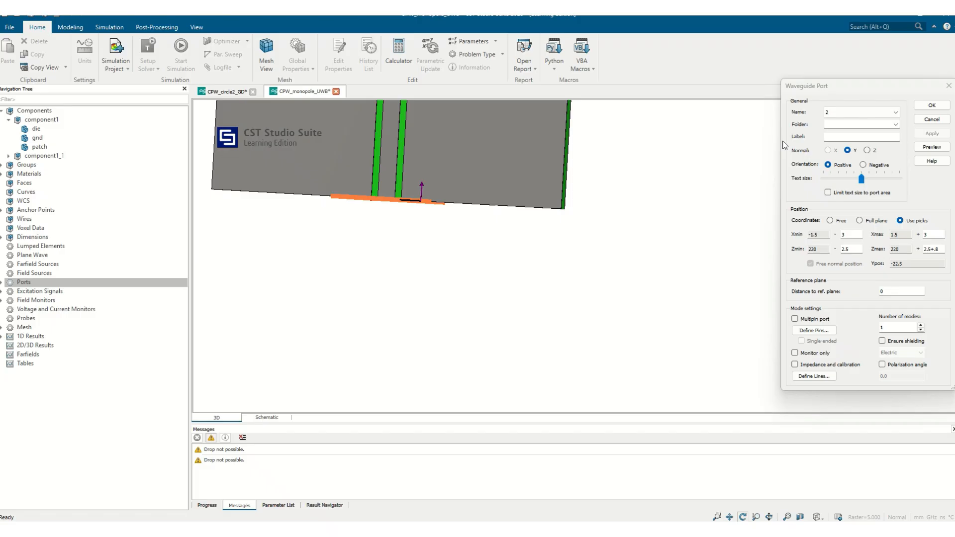
pyautogui.click(921, 105)
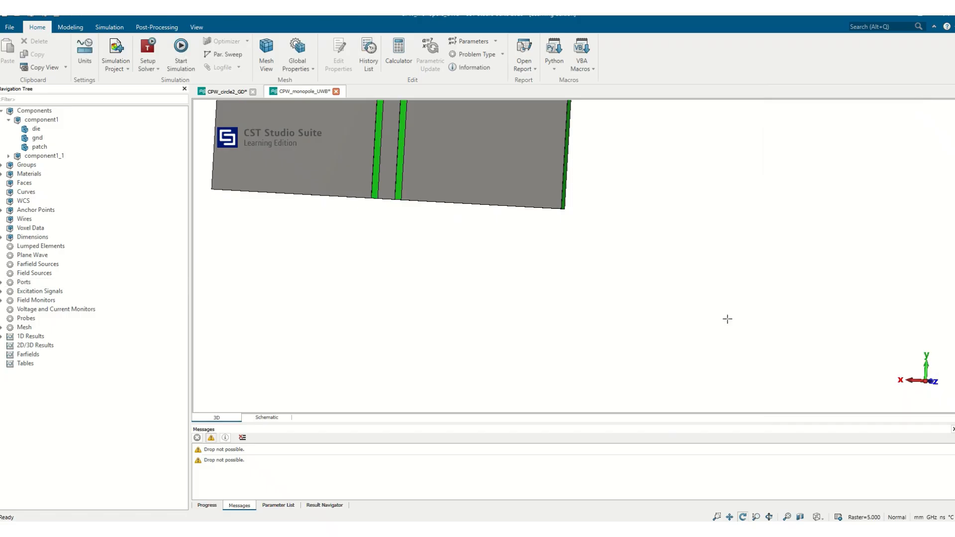
# Inspect the ports on both antennas, highlighting port1 and port2 and viewing the arrangement from the side.
pyautogui.scroll(-5, 727, 320)
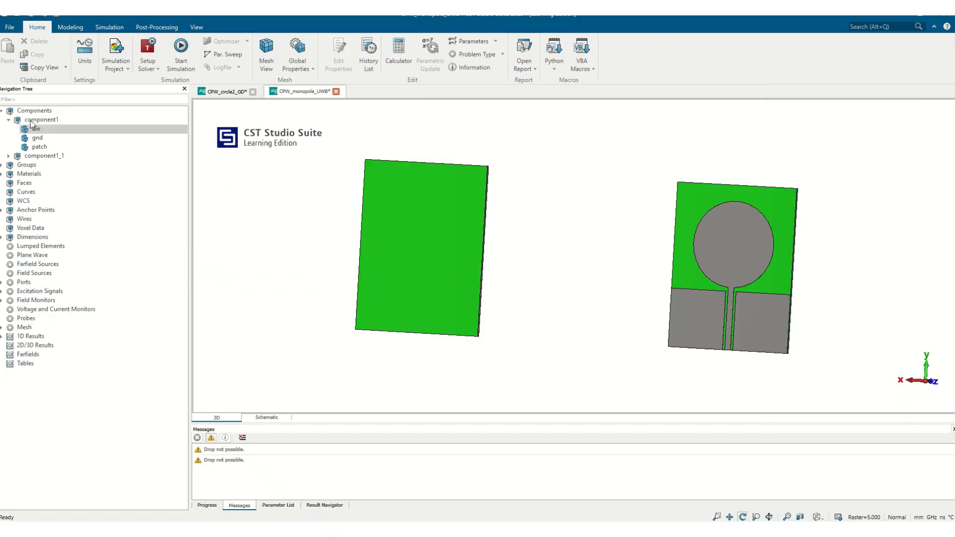
pyautogui.click(32, 112)
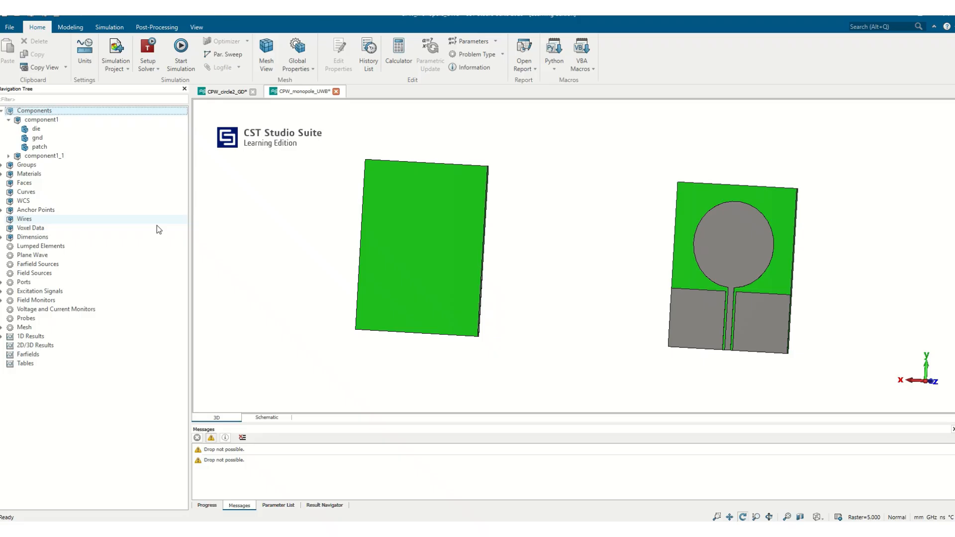
pyautogui.click(2, 282)
pyautogui.click(22, 292)
pyautogui.click(30, 301)
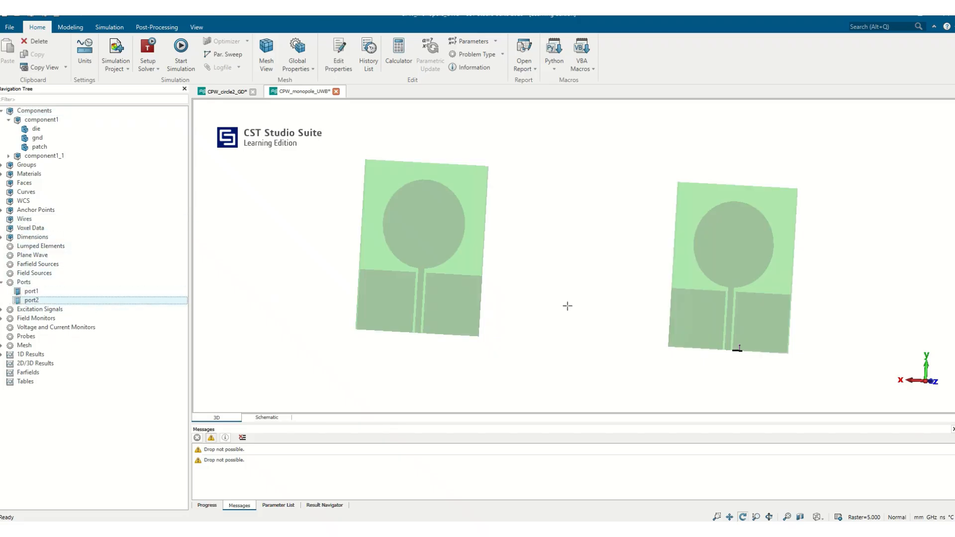
pyautogui.scroll(-4, 622, 303)
pyautogui.moveTo(630, 297); pyautogui.dragTo(488, 307)
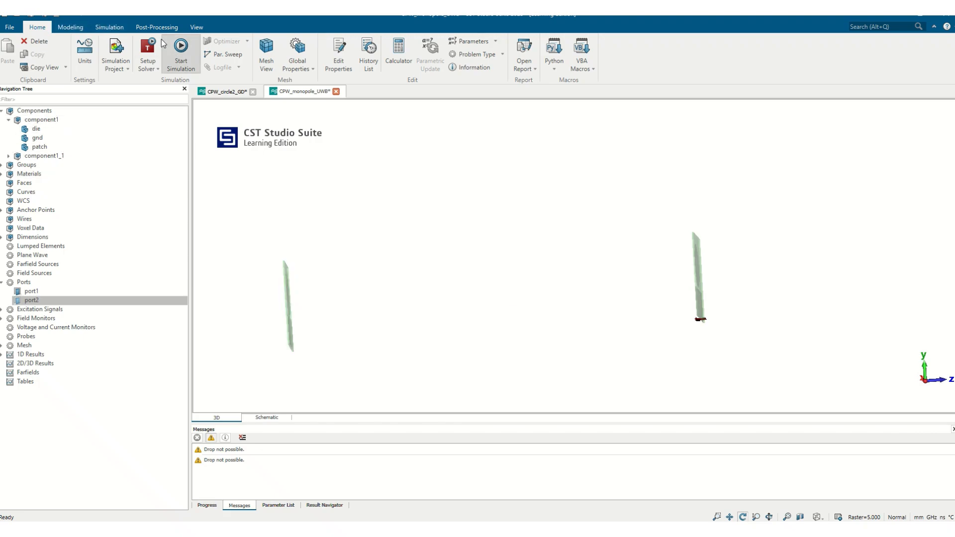
# Add a Filter Analysis Group Delay Time result template from port 1 mode 1 to port 2 mode 1.
pyautogui.click(154, 28)
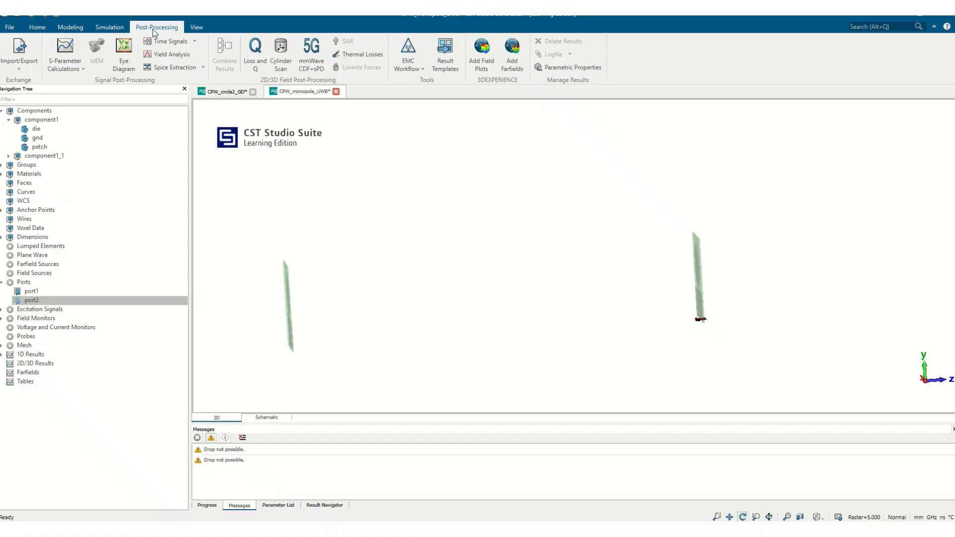
pyautogui.click(440, 55)
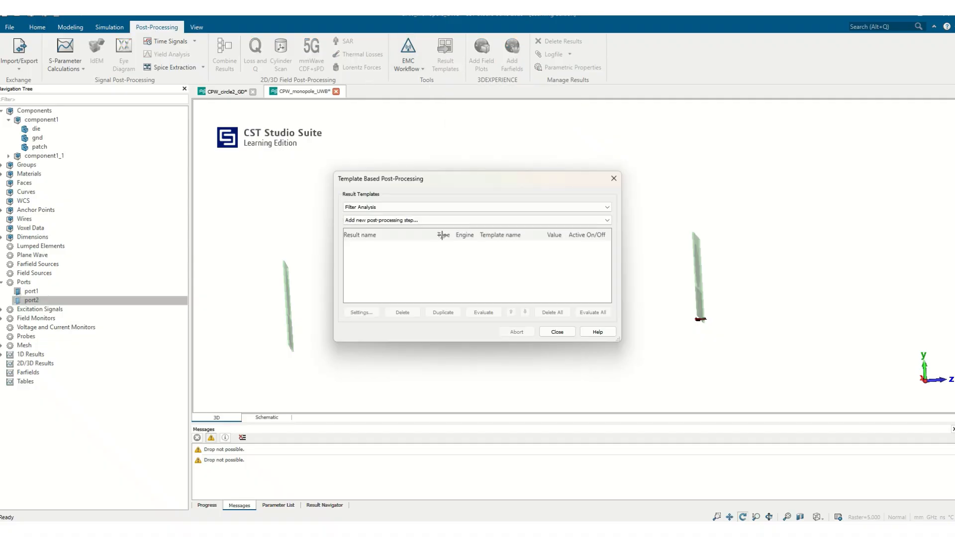
pyautogui.click(362, 209)
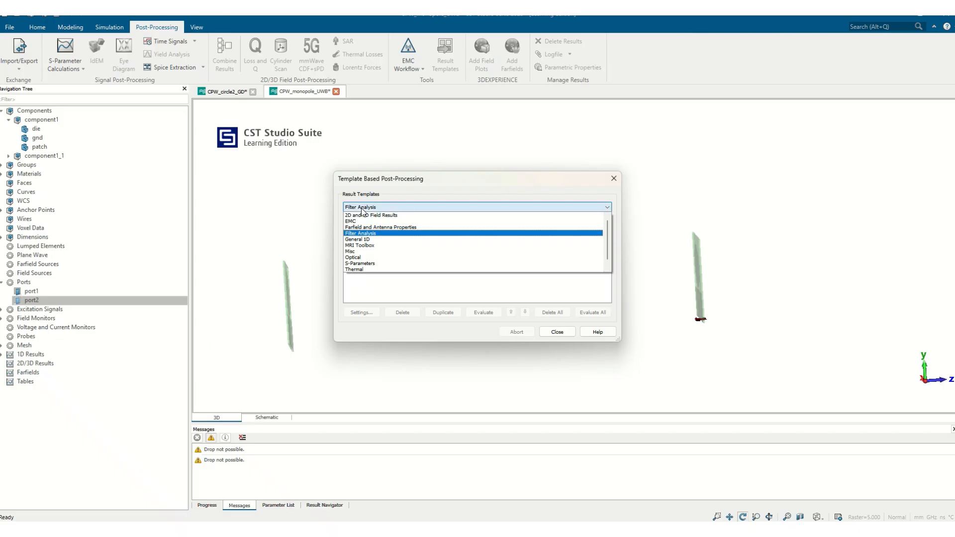
pyautogui.click(365, 234)
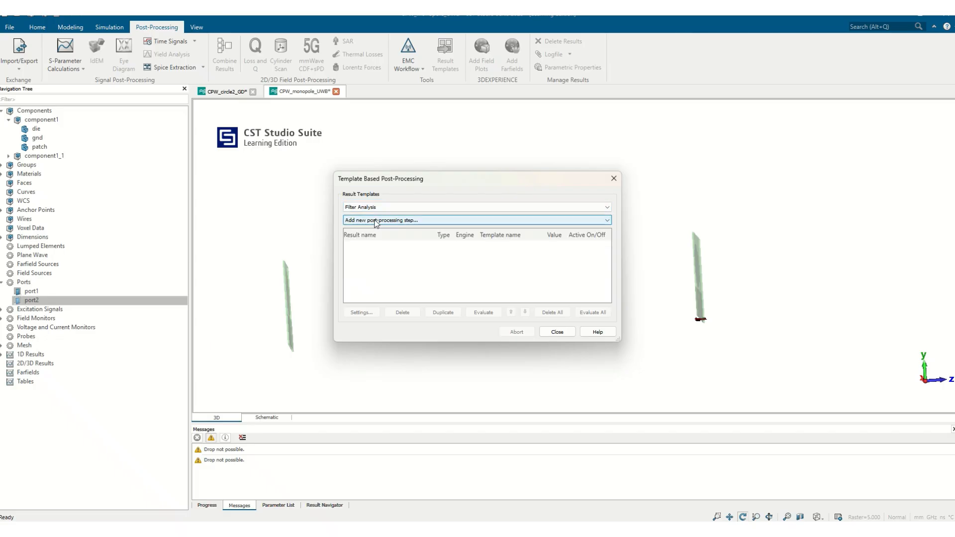
pyautogui.click(378, 220)
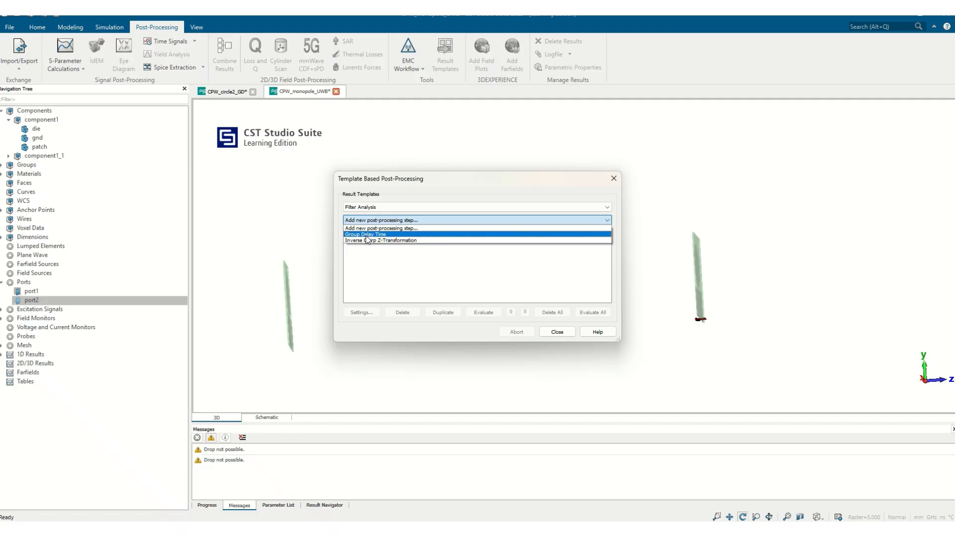
pyautogui.click(366, 235)
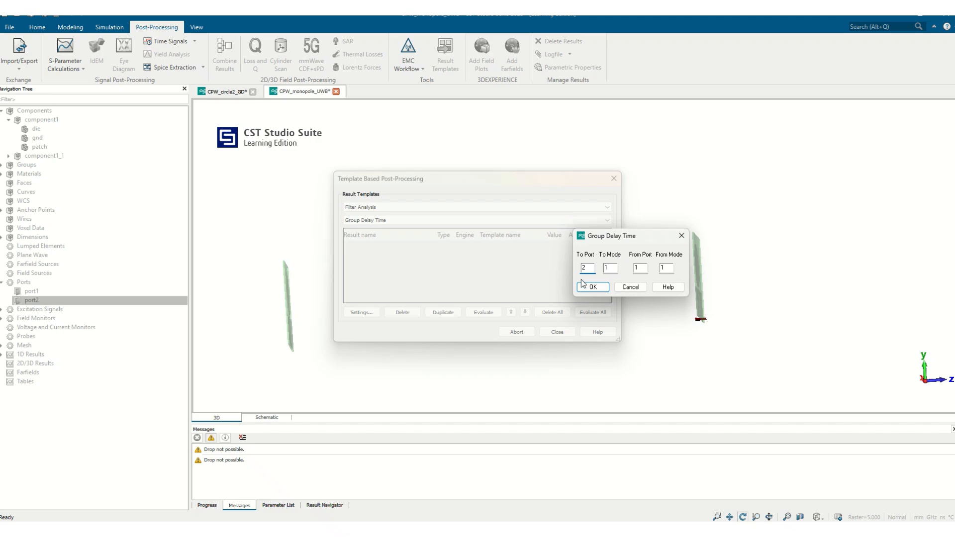
pyautogui.click(592, 288)
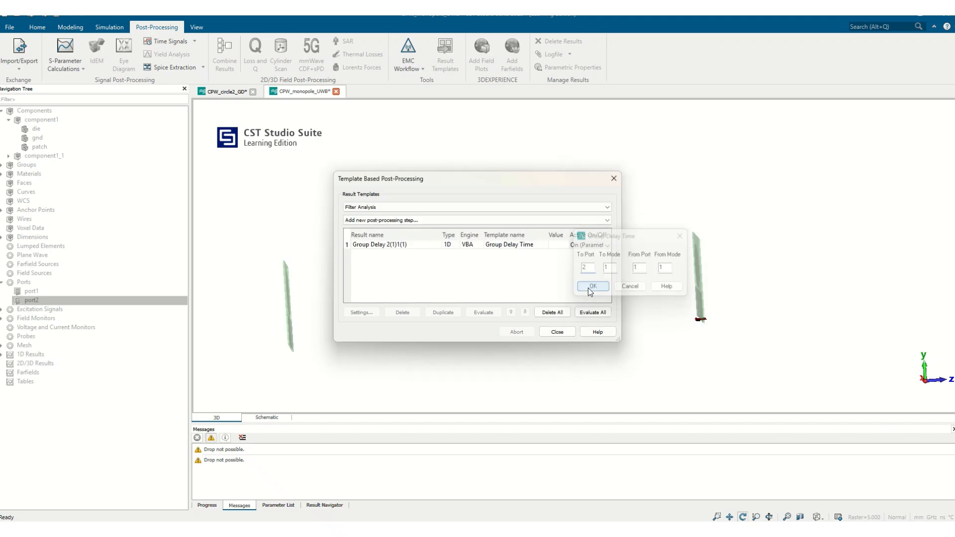
pyautogui.click(562, 332)
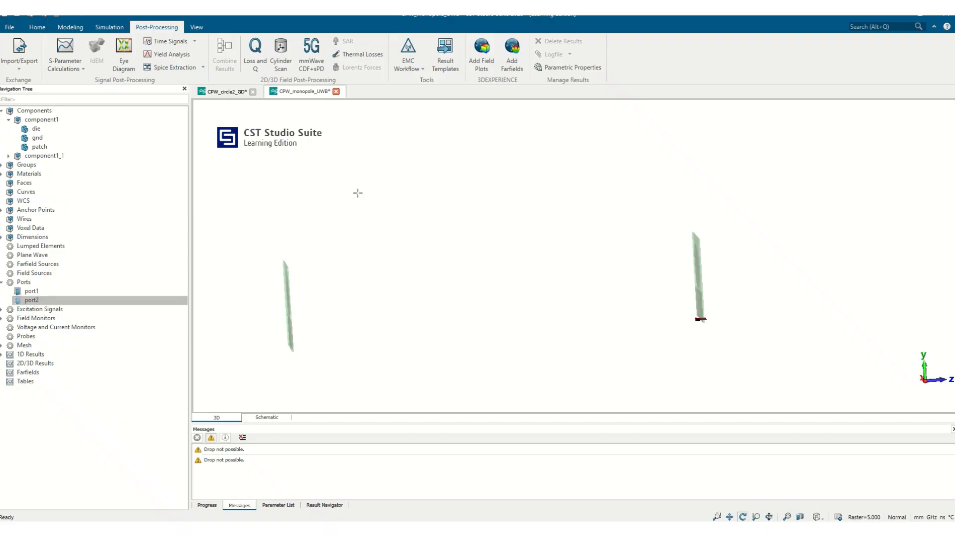
pyautogui.click(36, 28)
pyautogui.click(296, 50)
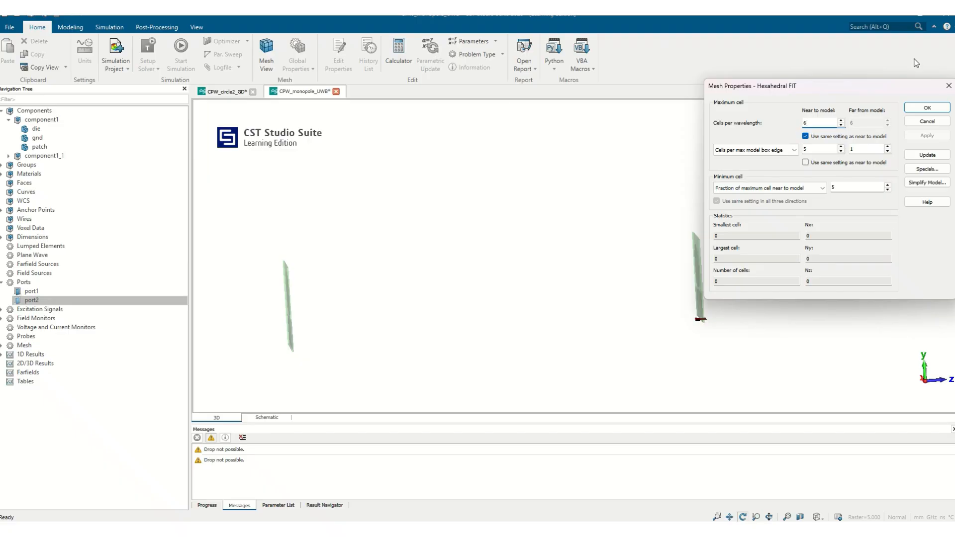
pyautogui.click(948, 86)
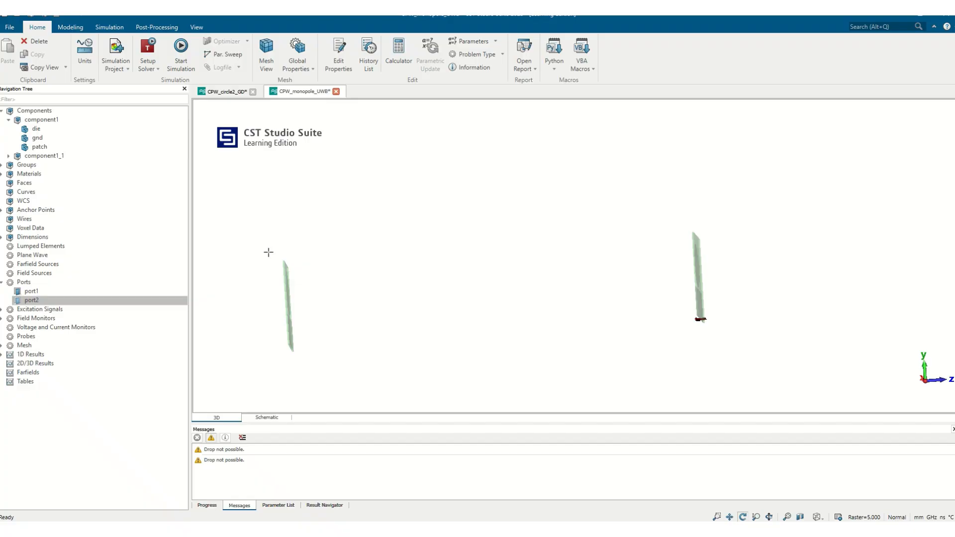
# Set the hexahedral mesh to 12 cells per wavelength and 10 per max model box edge, and change the minimum-cell fraction.
pyautogui.click(297, 50)
pyautogui.click(816, 124)
pyautogui.press('BackSpace')
pyautogui.write('12')
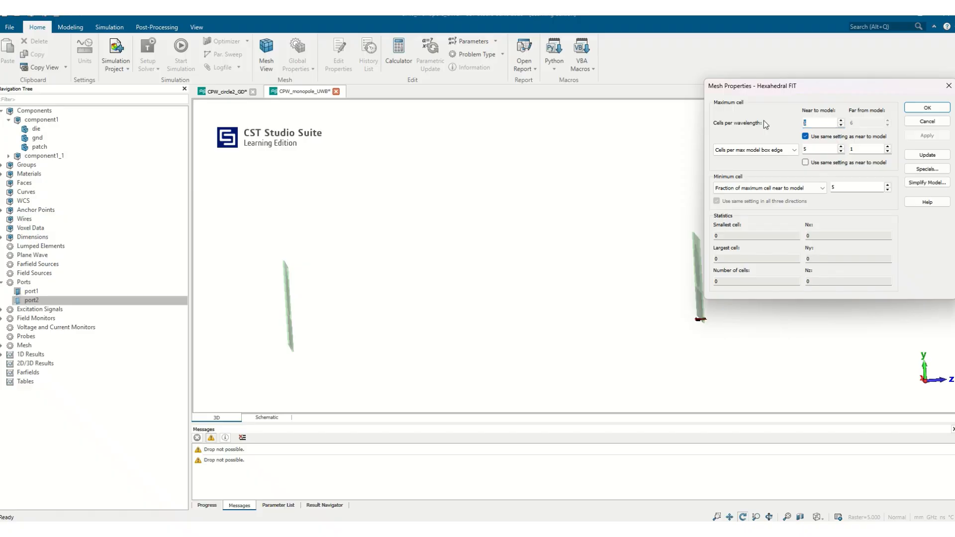
pyautogui.moveTo(817, 149); pyautogui.dragTo(769, 149)
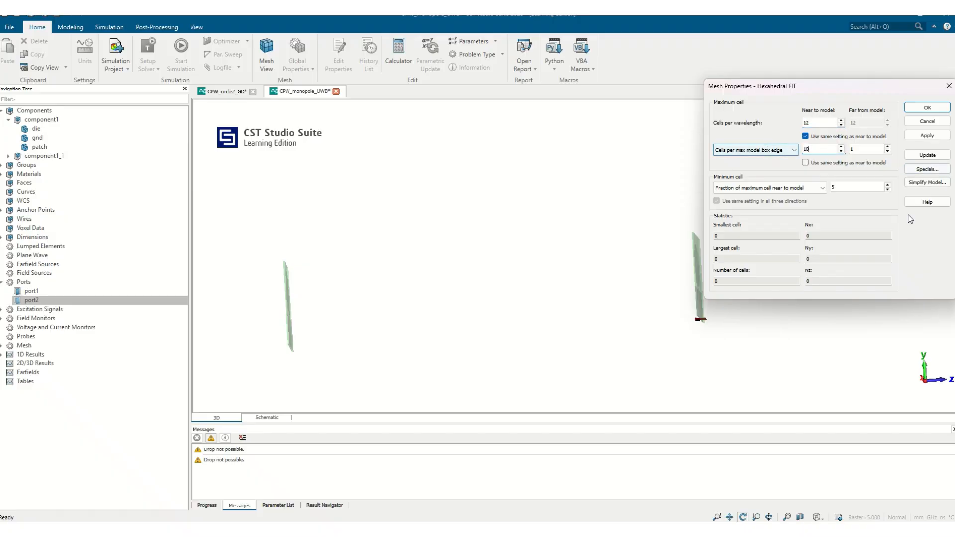
pyautogui.moveTo(846, 188); pyautogui.dragTo(770, 188)
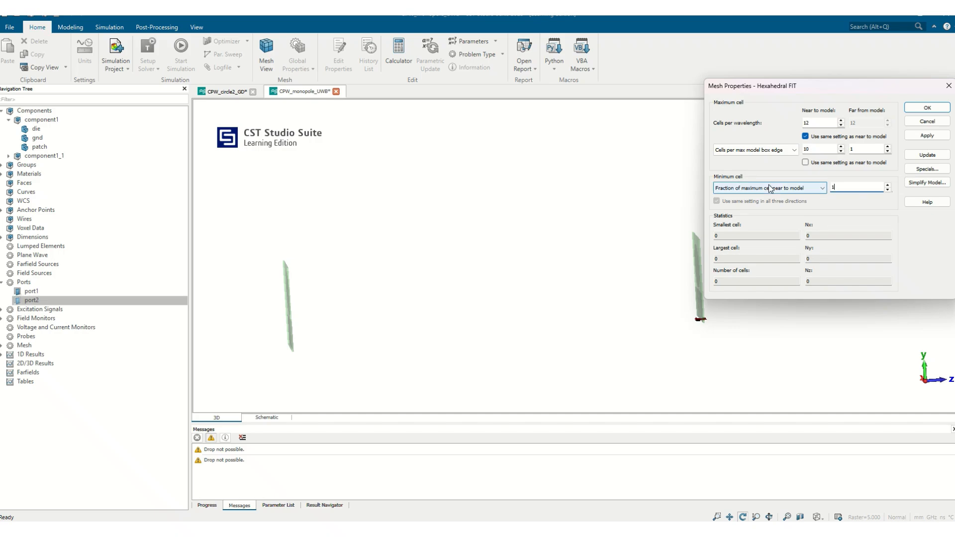
pyautogui.click(923, 108)
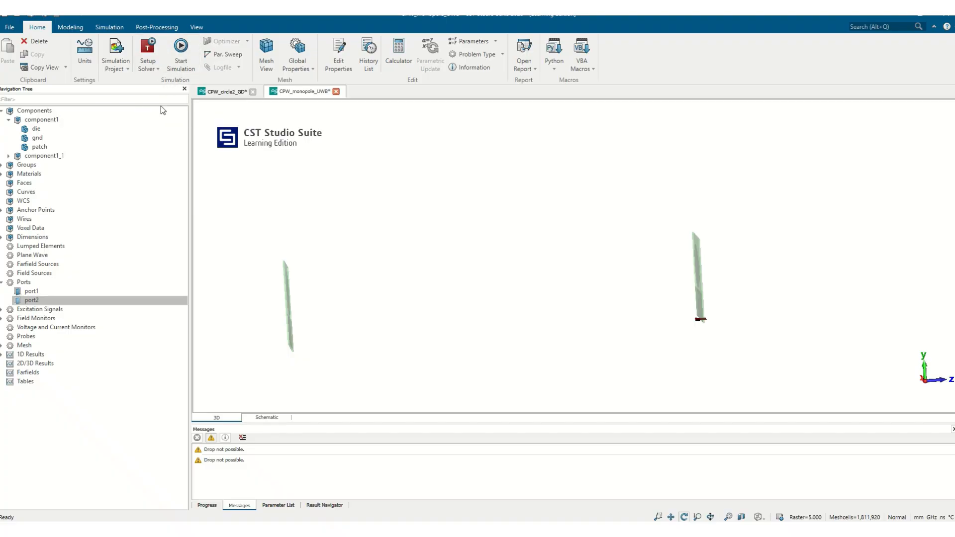
# Switch to the CPW_circle2_GD project and examine its two-antenna arrangement in the 3D model.
pyautogui.click(227, 92)
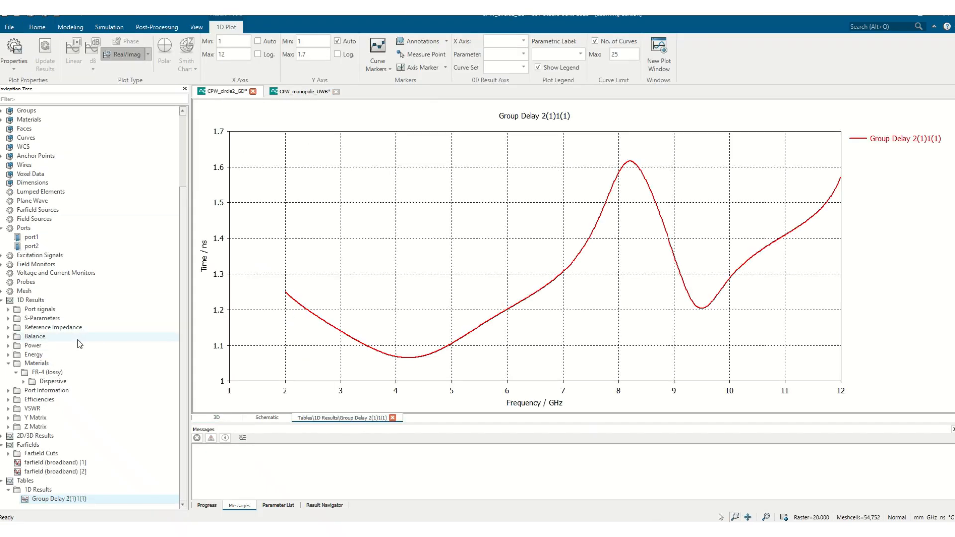
pyautogui.click(65, 112)
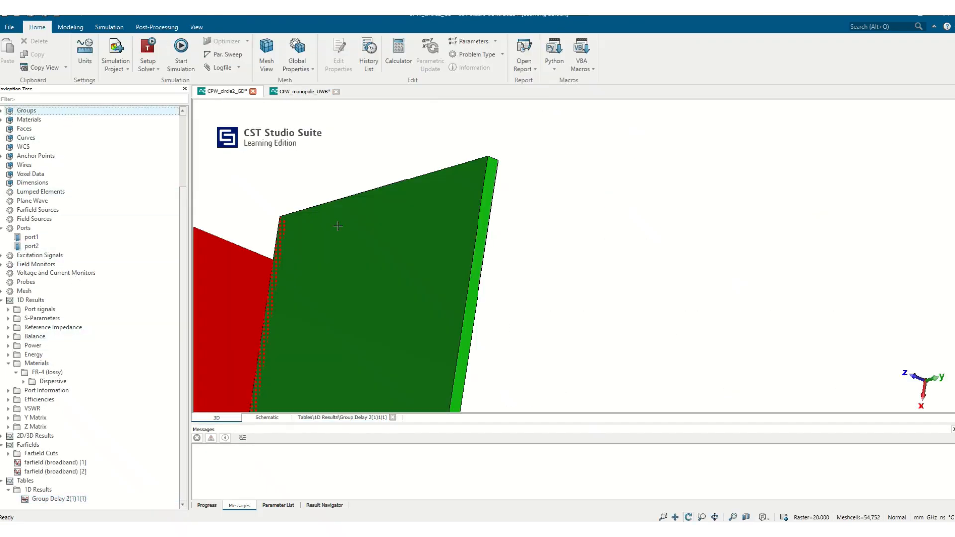
pyautogui.scroll(3, 378, 241)
pyautogui.scroll(-11, 379, 241)
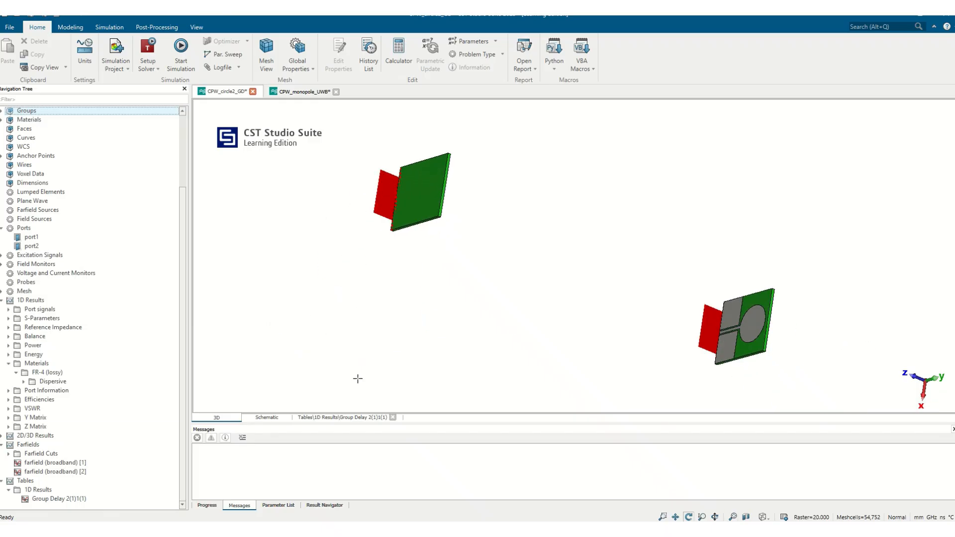
# Display the Group Delay 2(1)1(1) curve and review the post-processing template defined for it.
pyautogui.click(34, 500)
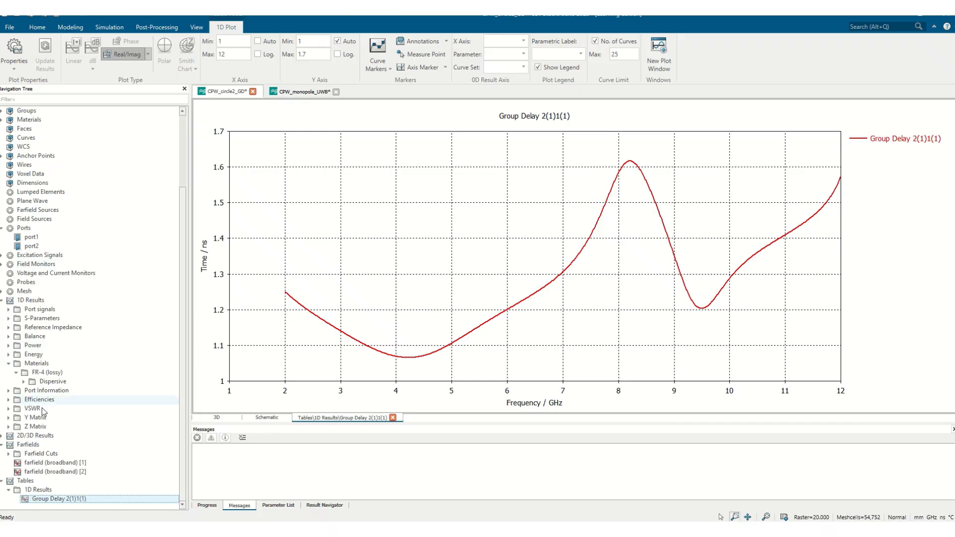
pyautogui.click(37, 28)
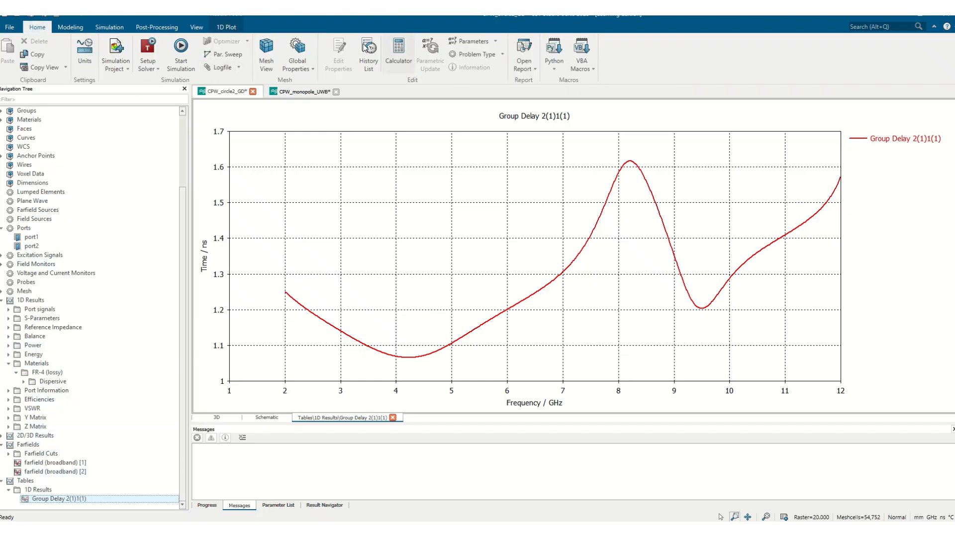
pyautogui.click(156, 28)
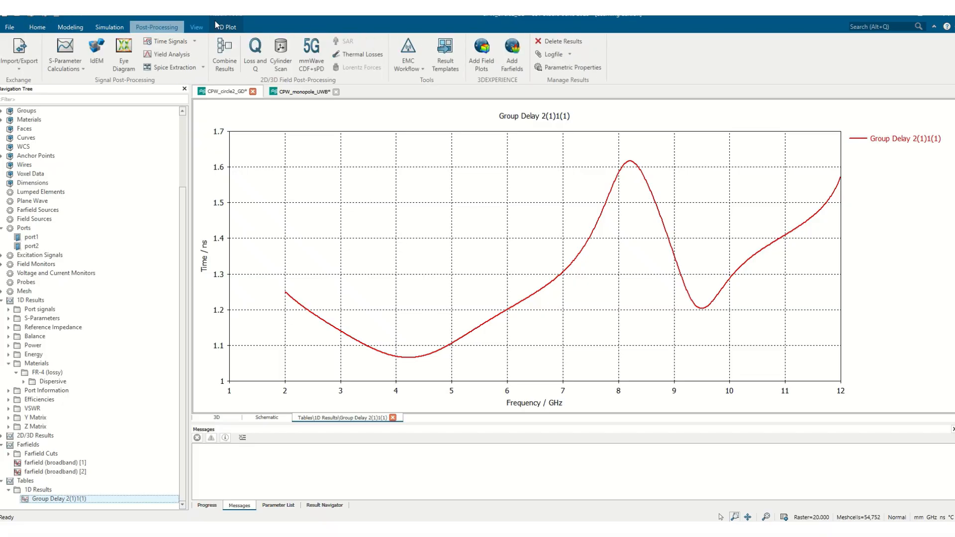
pyautogui.click(442, 61)
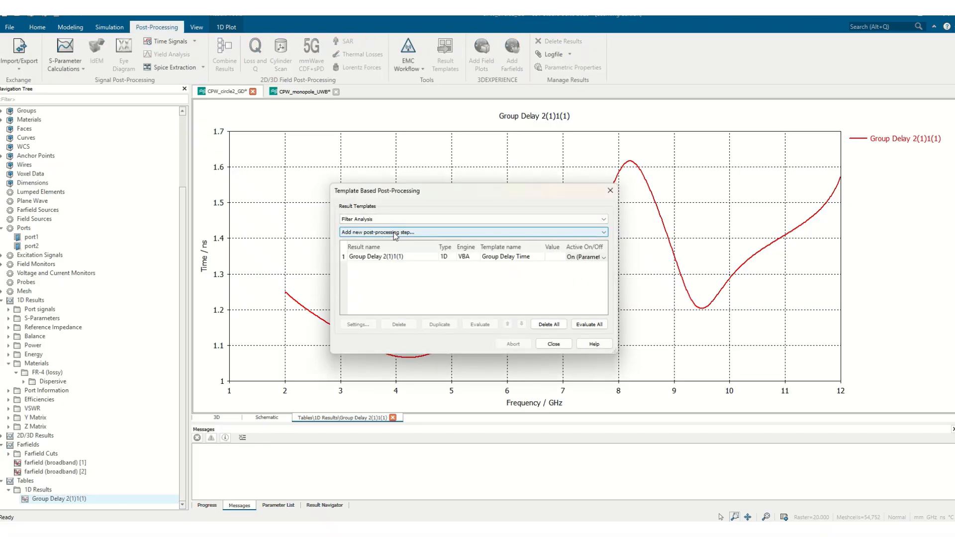
pyautogui.click(553, 344)
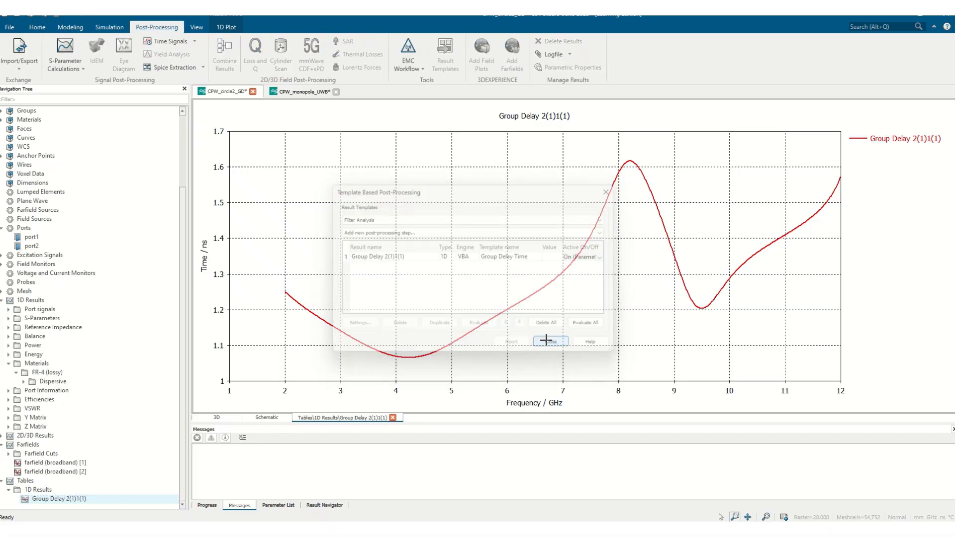